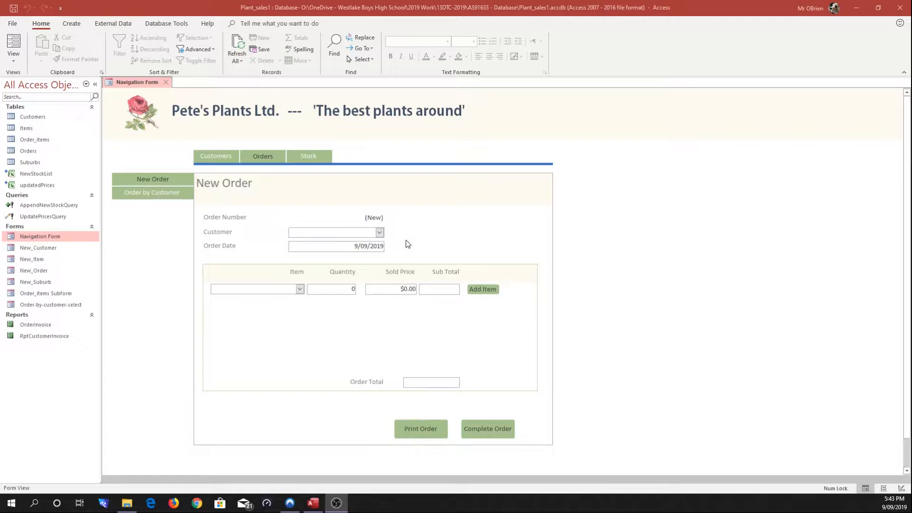
- Select the customer for the new order and add Daniella with quantity 2 as its first item
left_click(380, 232)
left_click(331, 252)
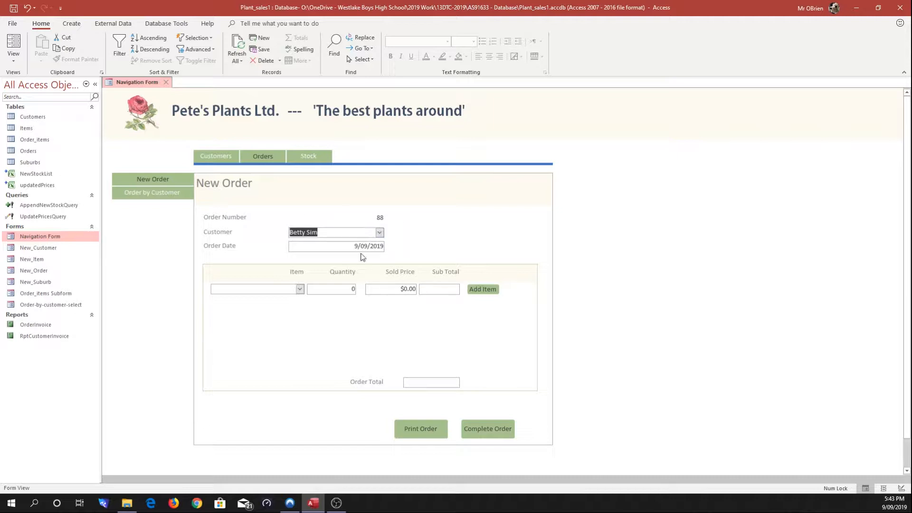
left_click(300, 289)
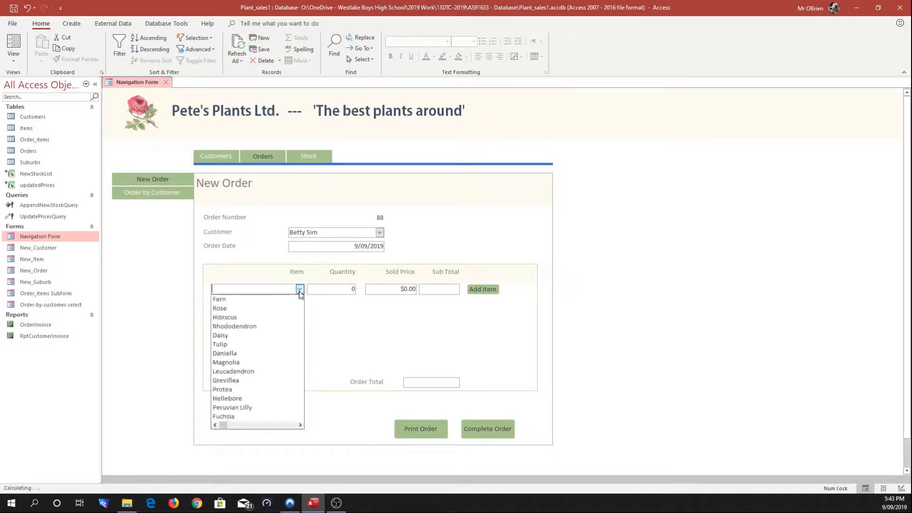
left_click(263, 356)
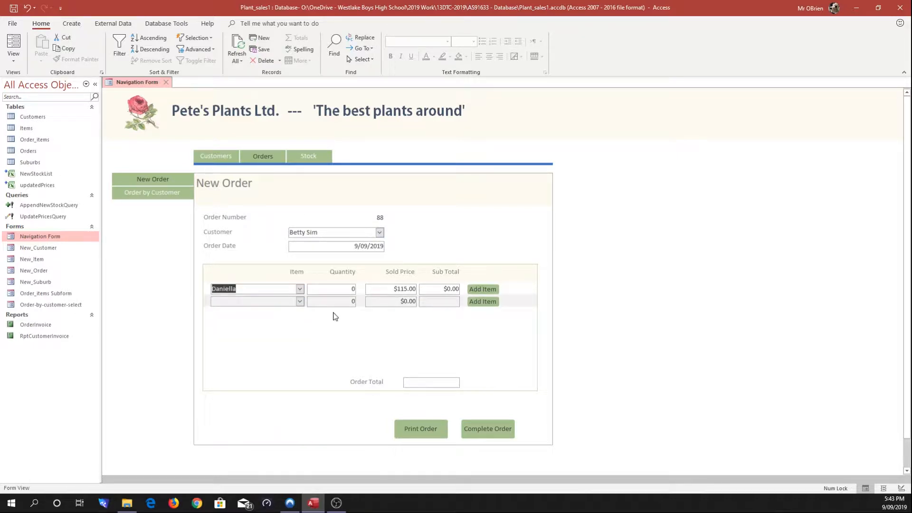
double_click(352, 289)
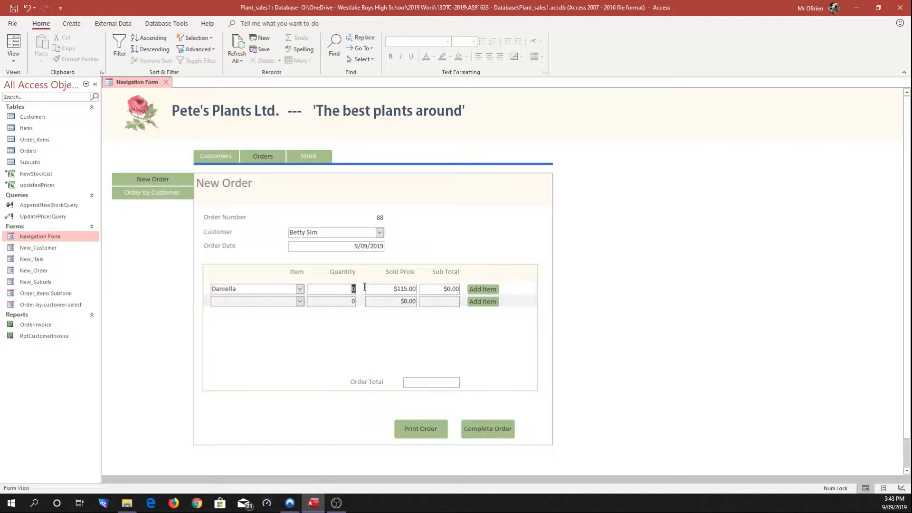
type("2")
left_click(482, 290)
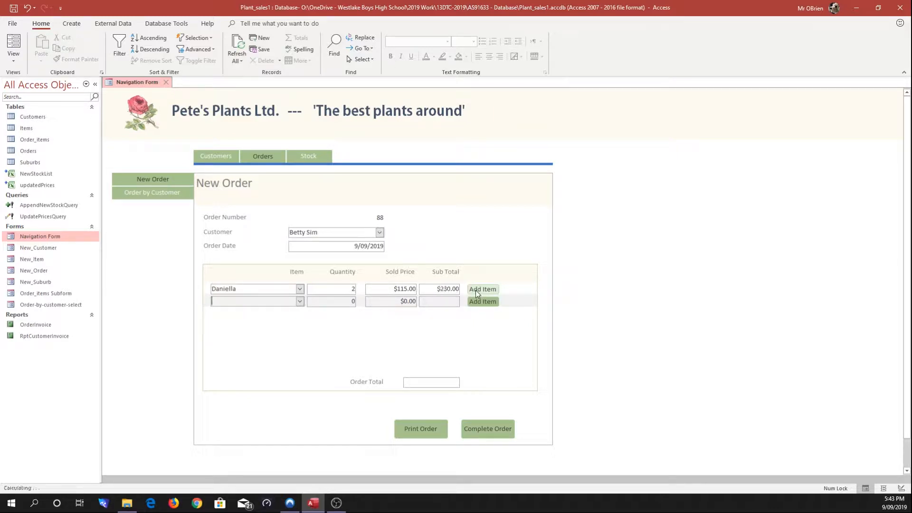
- Add Leucadendron with quantity 1 as the second item of the order
left_click(300, 302)
left_click(263, 384)
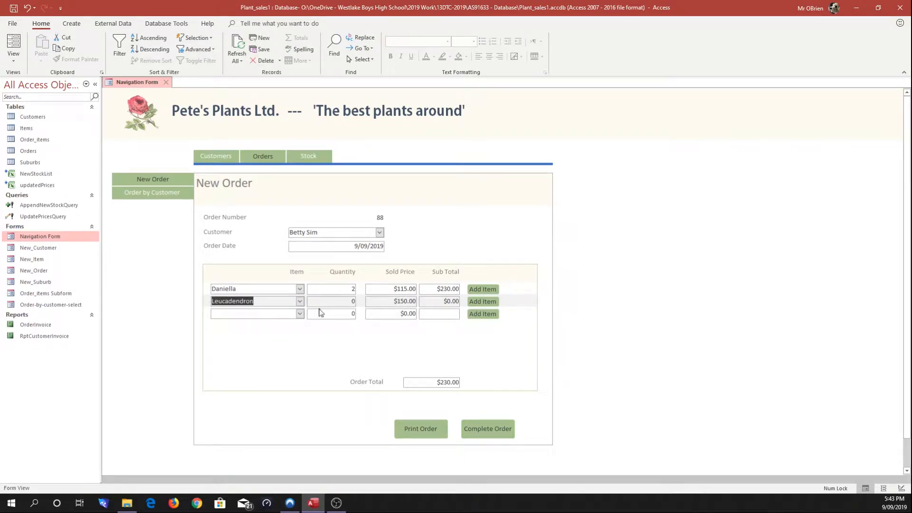
left_click(352, 301)
type("1")
left_click(483, 302)
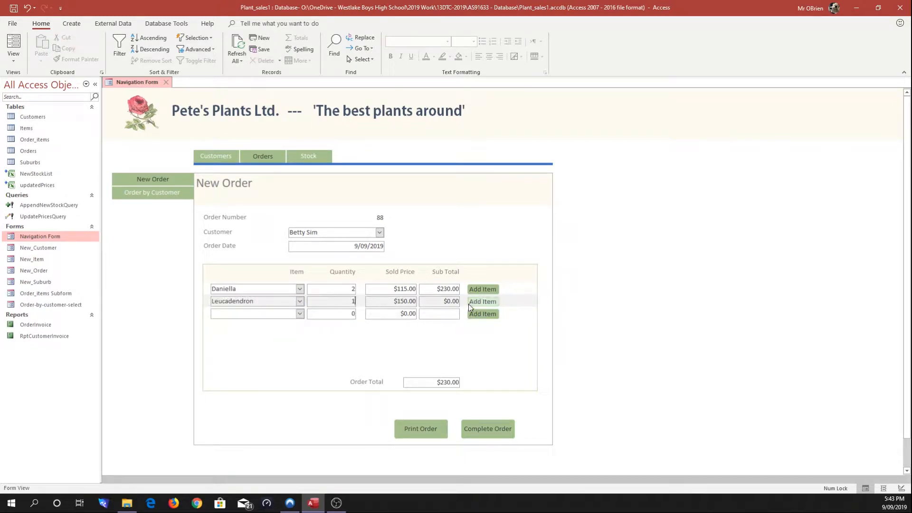
- Add Hellebore with quantity 2 as the third item of the order
left_click(300, 314)
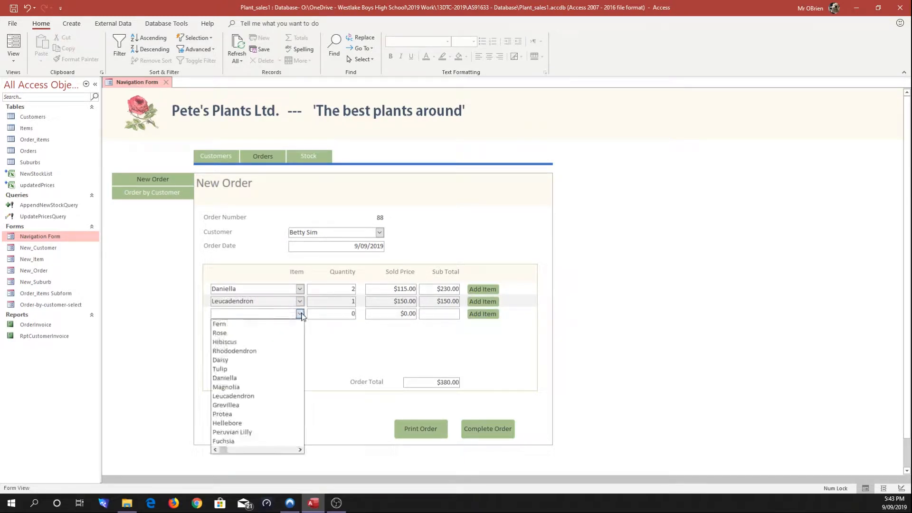
left_click(247, 424)
left_click(352, 313)
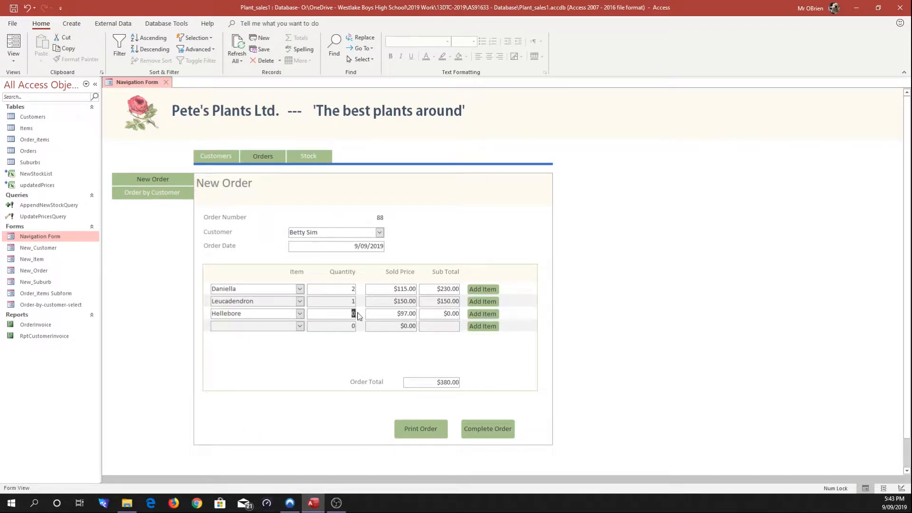
type("2")
left_click(482, 314)
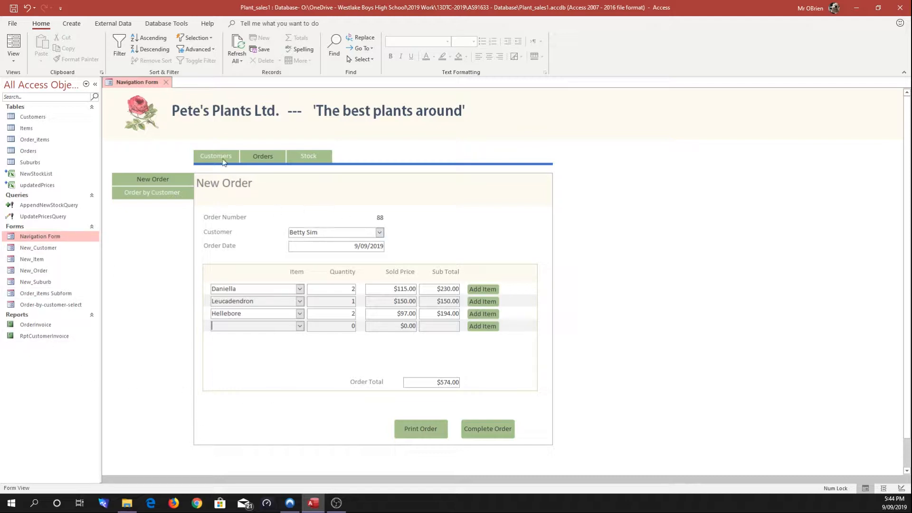
- Create a new query in design view containing the Orders, Order_items, Customers, Items and Suburbs tables
left_click(78, 24)
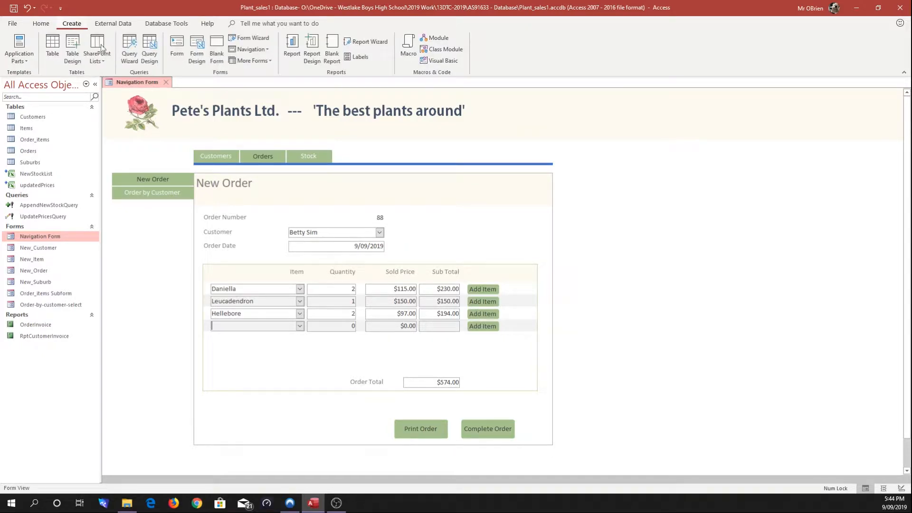
left_click(148, 50)
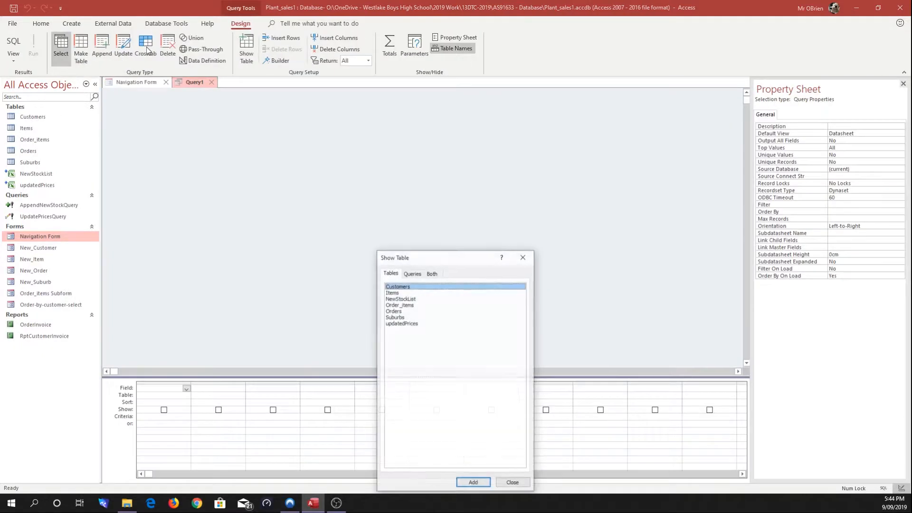
left_click_drag(449, 259, 600, 142)
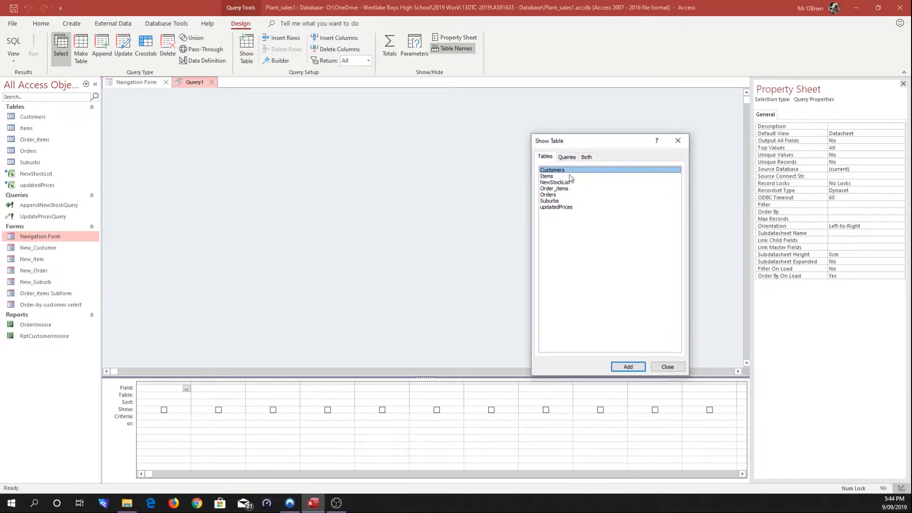
left_click_drag(600, 141, 590, 127)
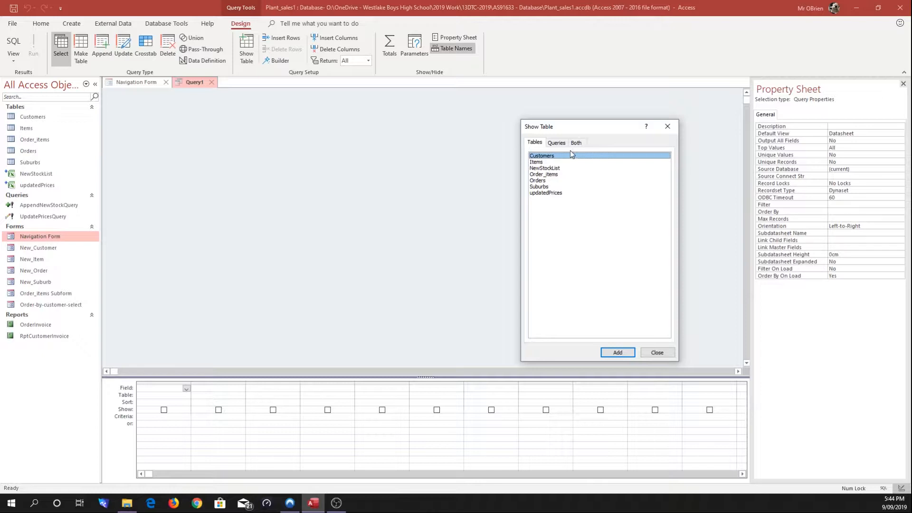
double_click(544, 181)
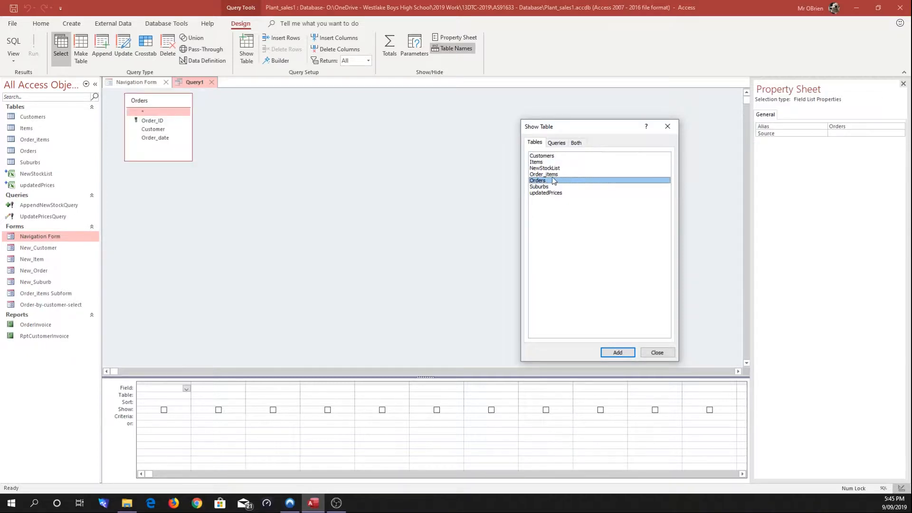
double_click(552, 174)
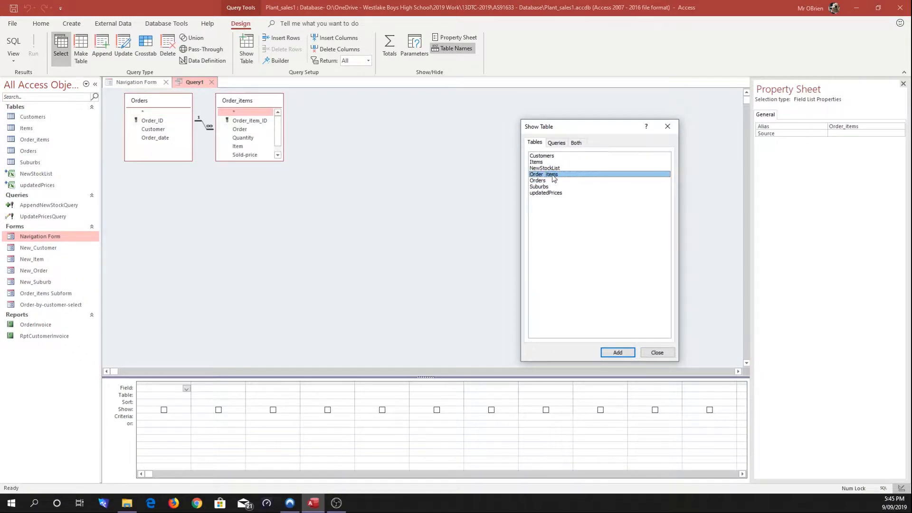
double_click(549, 157)
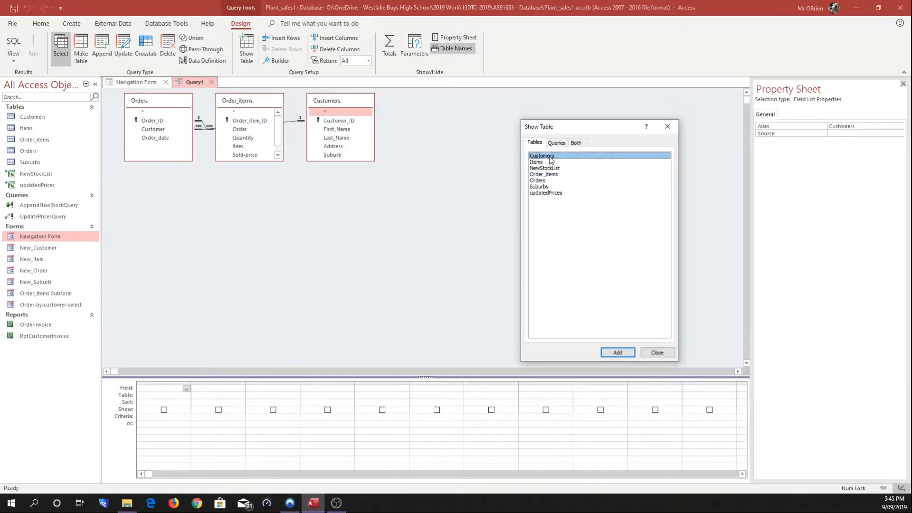
double_click(539, 163)
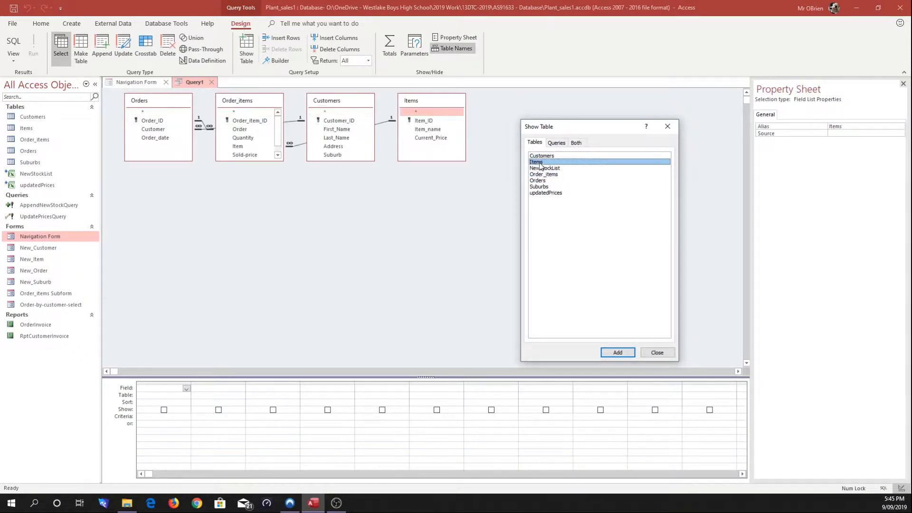
double_click(545, 188)
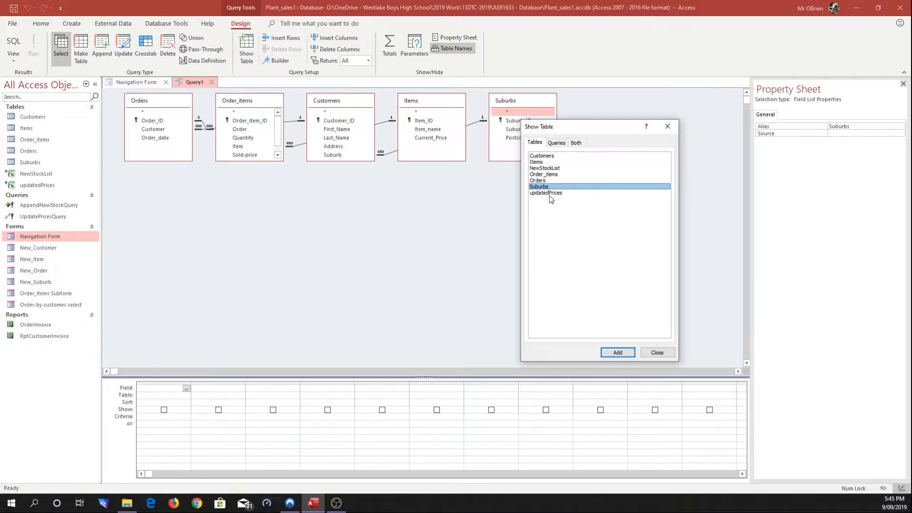
left_click(657, 352)
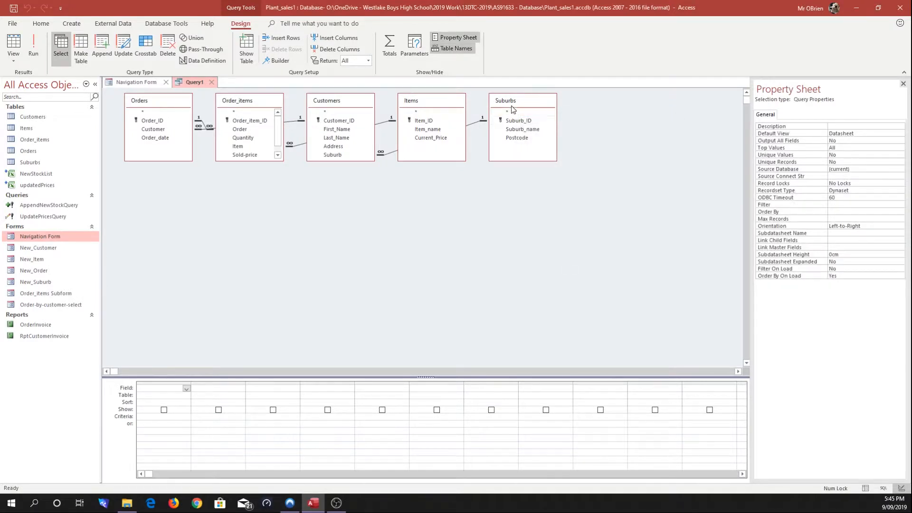
- Rearrange the query's tables with Orders, Order_items and Items in an upper row and Customers and Suburbs below, so the relationship lines are clear
left_click_drag(512, 101, 339, 222)
left_click_drag(427, 112, 582, 106)
left_click_drag(359, 106, 232, 221)
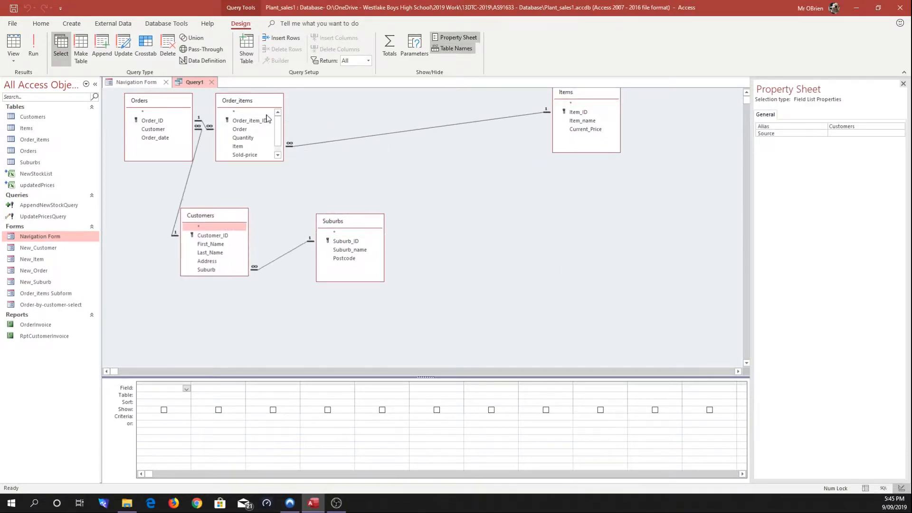
left_click_drag(247, 101, 385, 99)
left_click_drag(379, 218, 475, 196)
left_click_drag(232, 222, 307, 187)
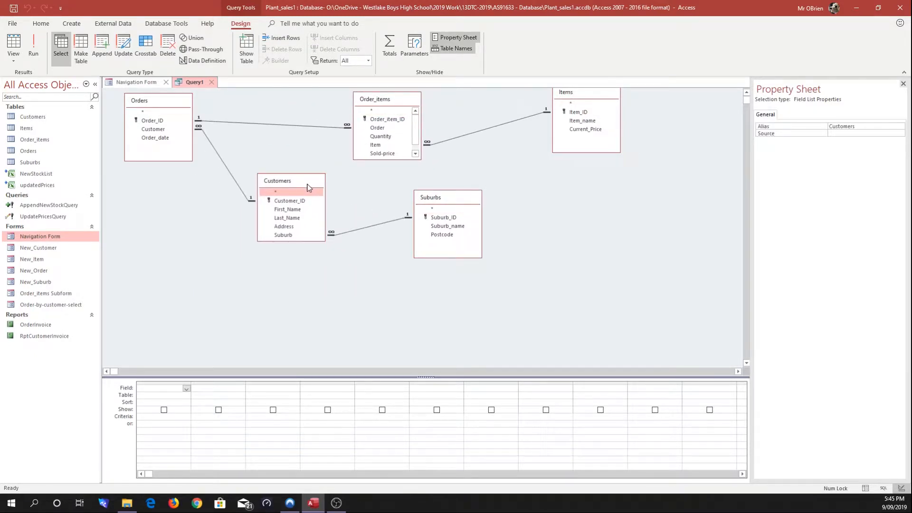
left_click_drag(461, 198, 476, 184)
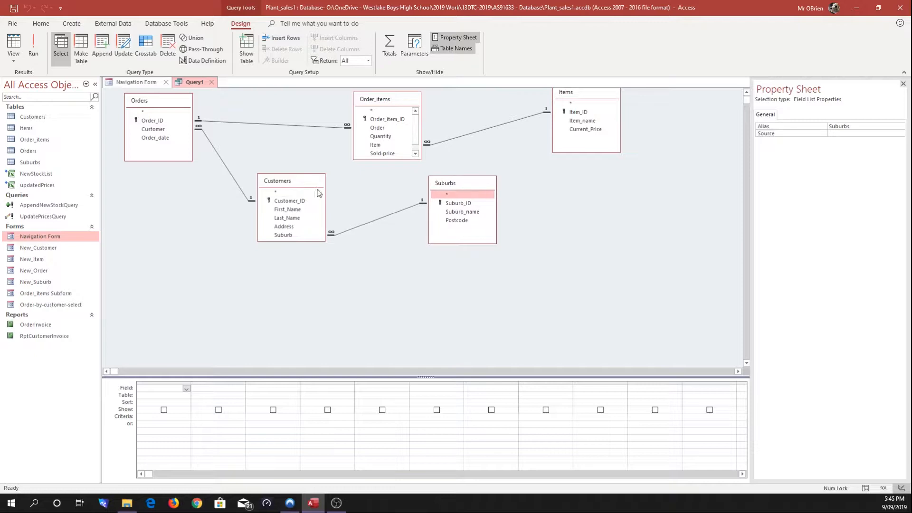
left_click_drag(313, 183, 306, 175)
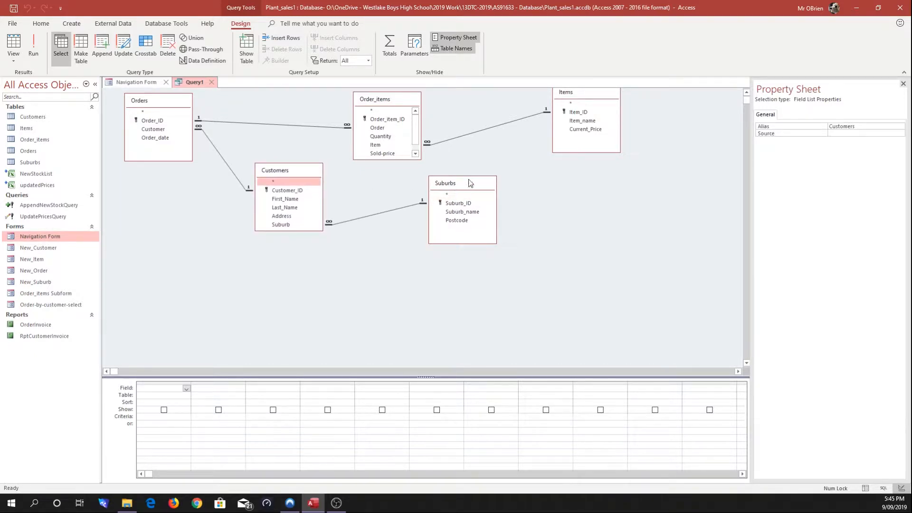
left_click_drag(469, 183, 495, 157)
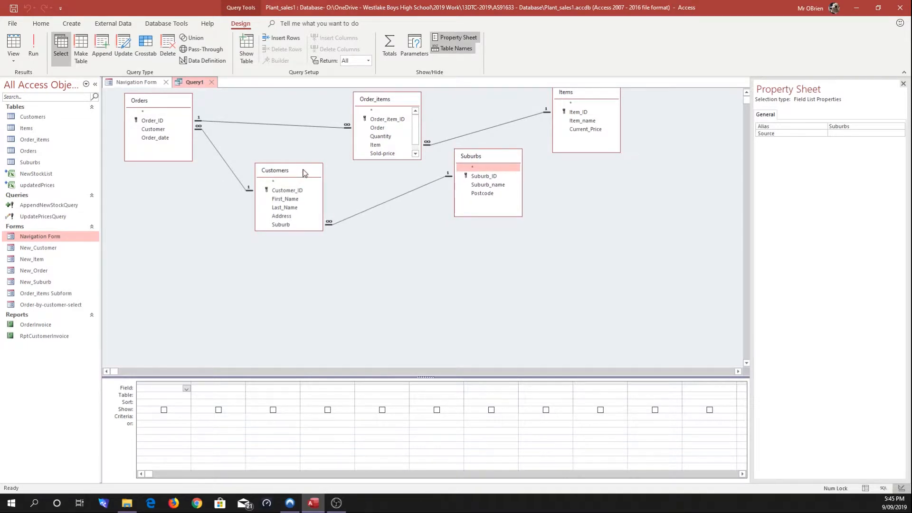
left_click_drag(303, 172, 304, 158)
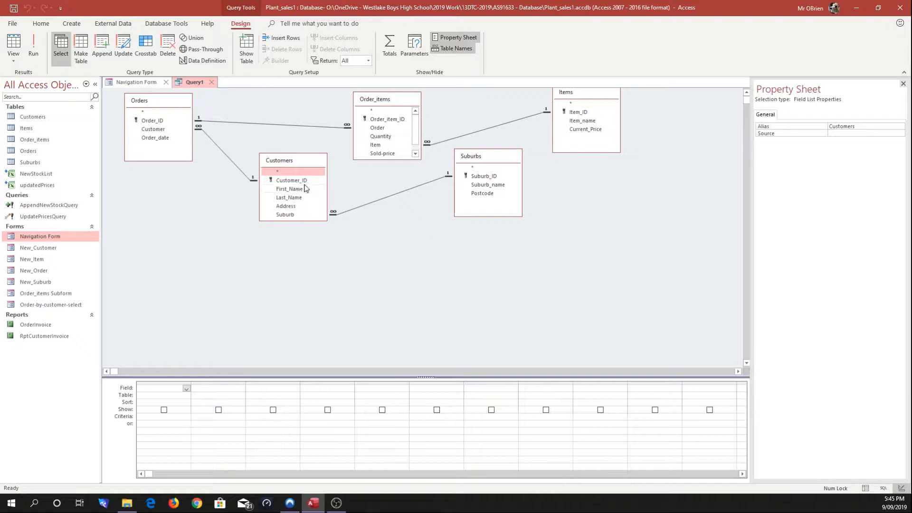
- Add Customer_ID and the calculated field FullName:[First_Name]&" "&[Last_Name] to the query, enlarging the Customers table box and widening the FullName column
double_click(294, 181)
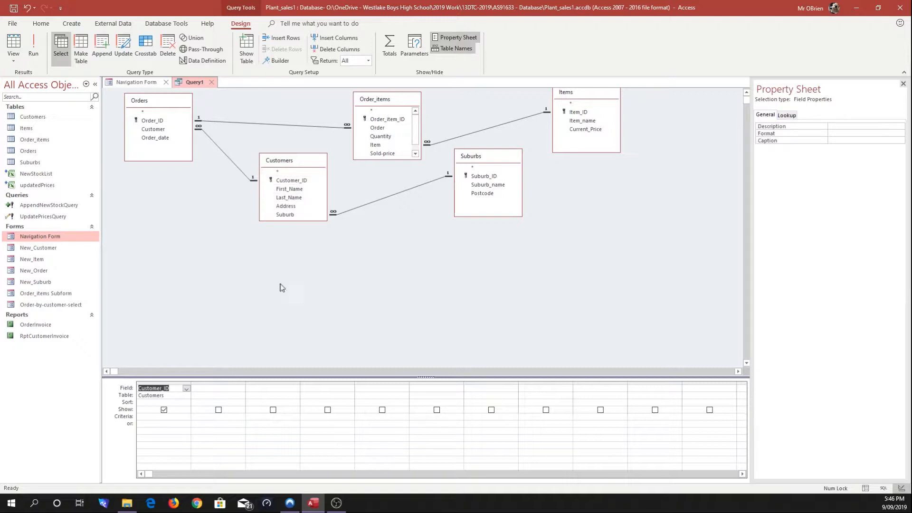
left_click_drag(306, 222, 307, 238)
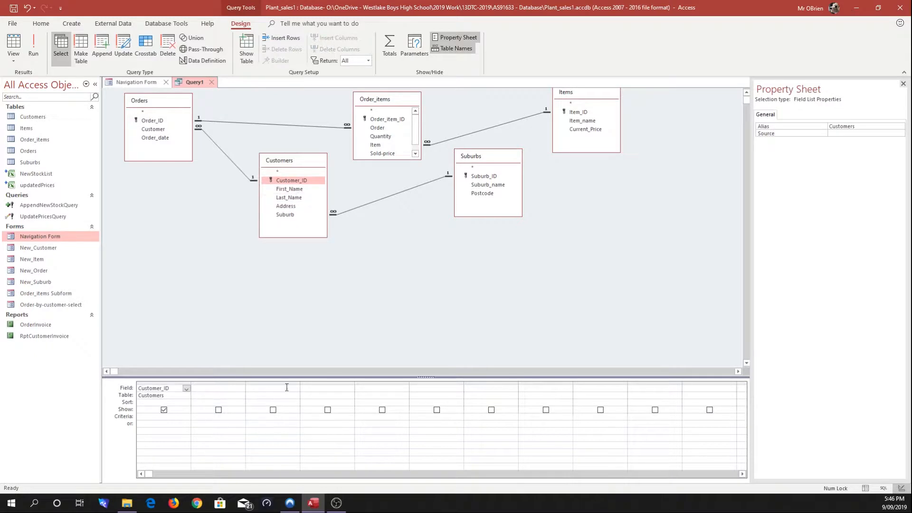
left_click(228, 389)
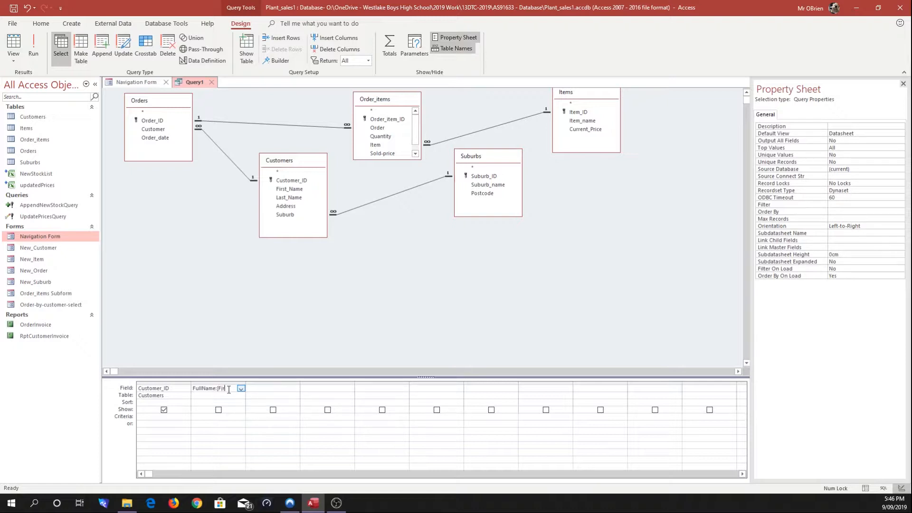
type("_Name]&\" \"&")
left_click_drag(246, 383, 350, 384)
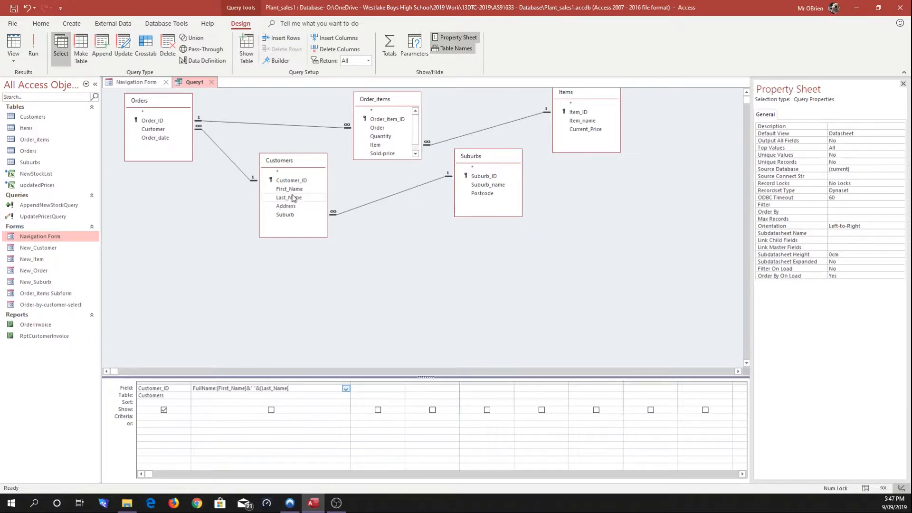
left_click_drag(350, 385, 328, 386)
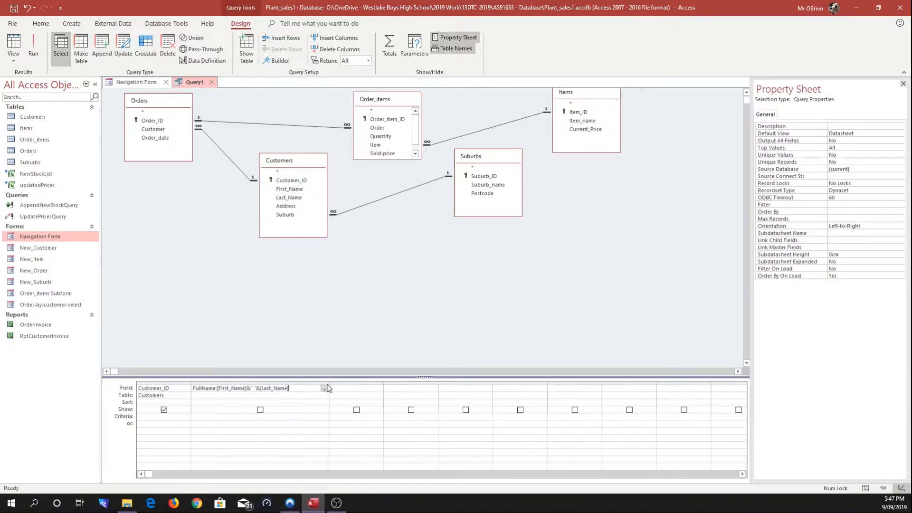
left_click(253, 388)
- Add the customer's Address, the suburb's Suburb_name and Postcode, and the order's Order_ID to the query, narrowing the FullName column
double_click(285, 206)
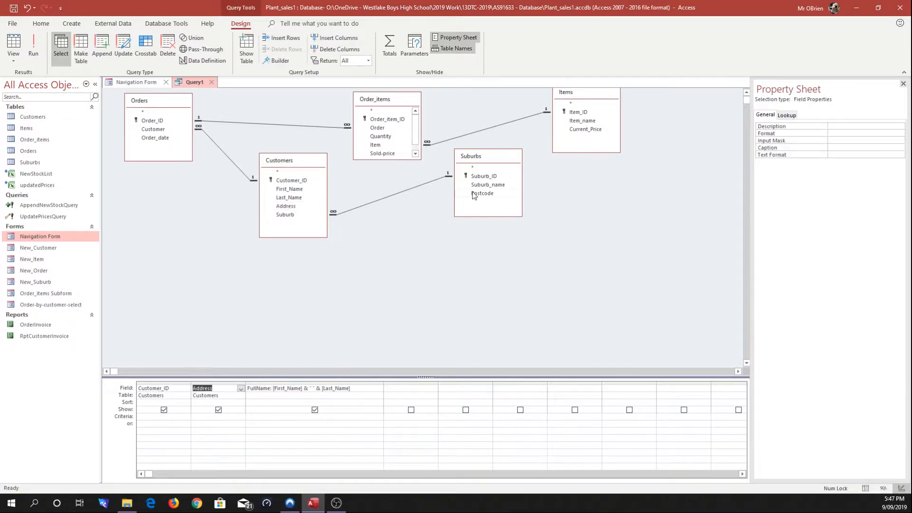
double_click(484, 185)
double_click(485, 194)
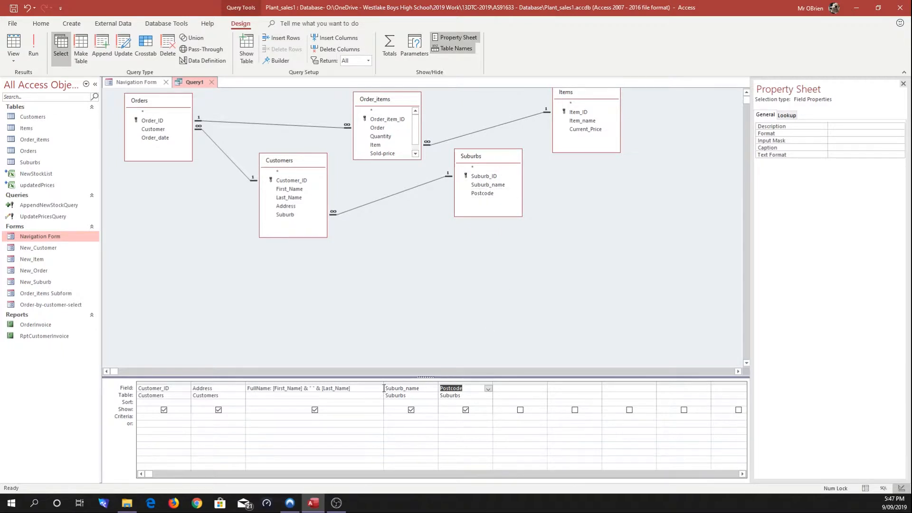
left_click_drag(383, 383, 356, 383)
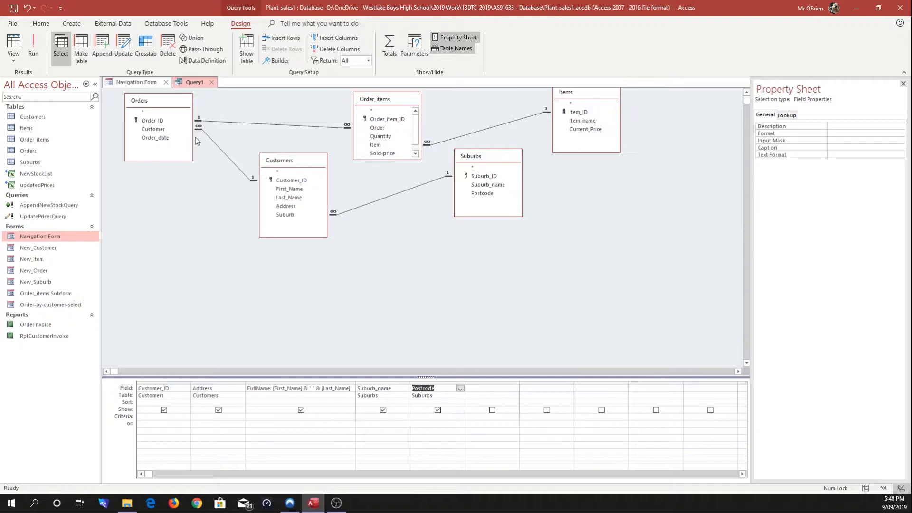
double_click(170, 121)
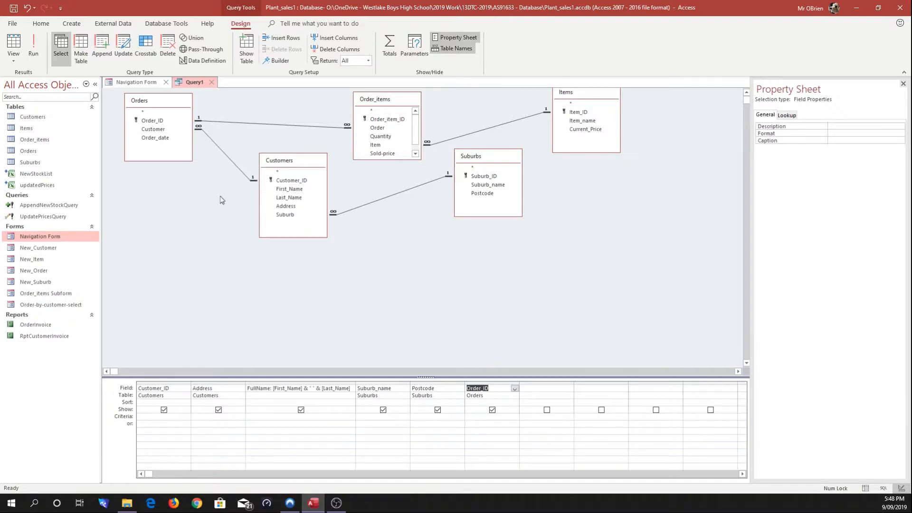
- Add the order's Order_date, the item's Item_name, and Quantity, Sold-price and Sub-total from Order_items to the query
double_click(165, 138)
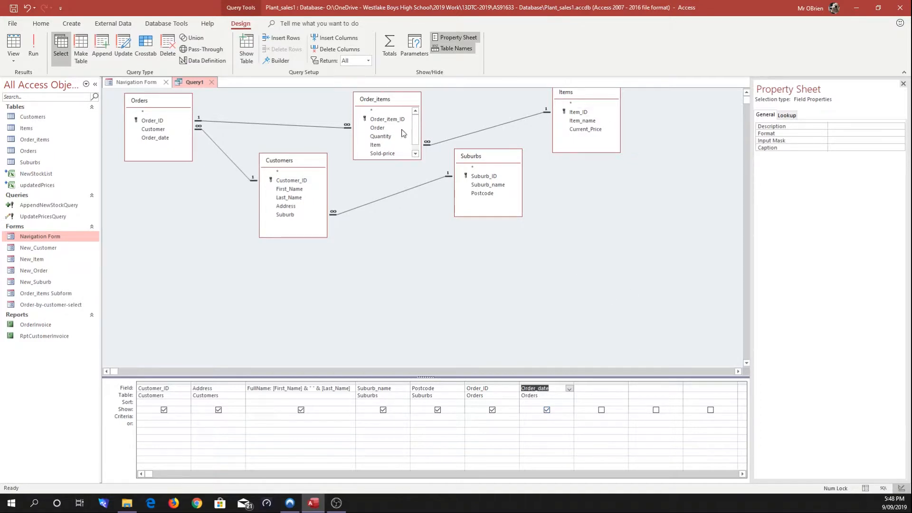
double_click(579, 121)
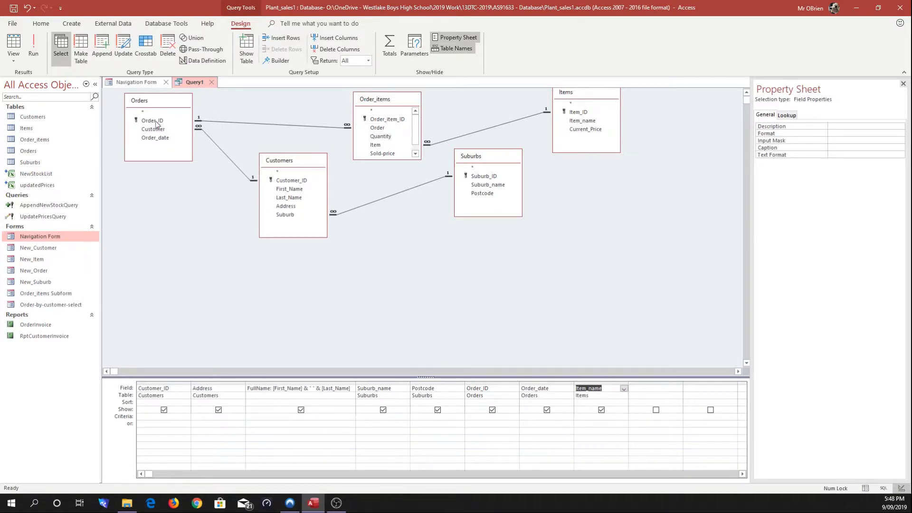
double_click(380, 138)
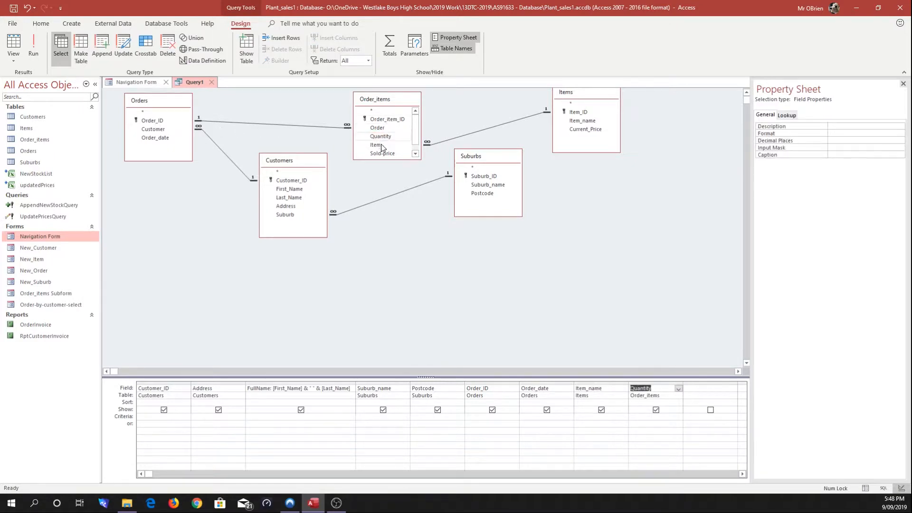
scroll(384, 148, "down", 1)
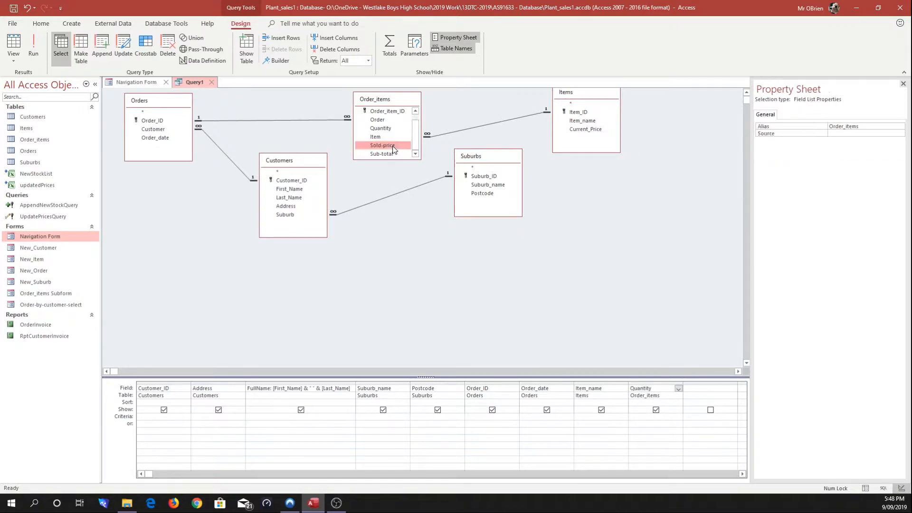
double_click(392, 146)
double_click(389, 155)
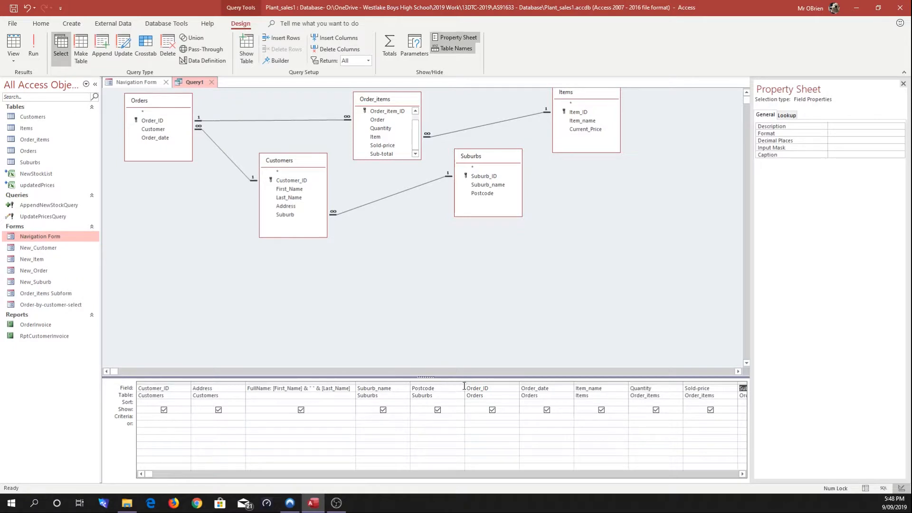
- Narrow the Postcode, Order_ID, Order_date, Item_name and Quantity columns so that all the query fields fit in the design grid
left_click_drag(465, 384, 492, 384)
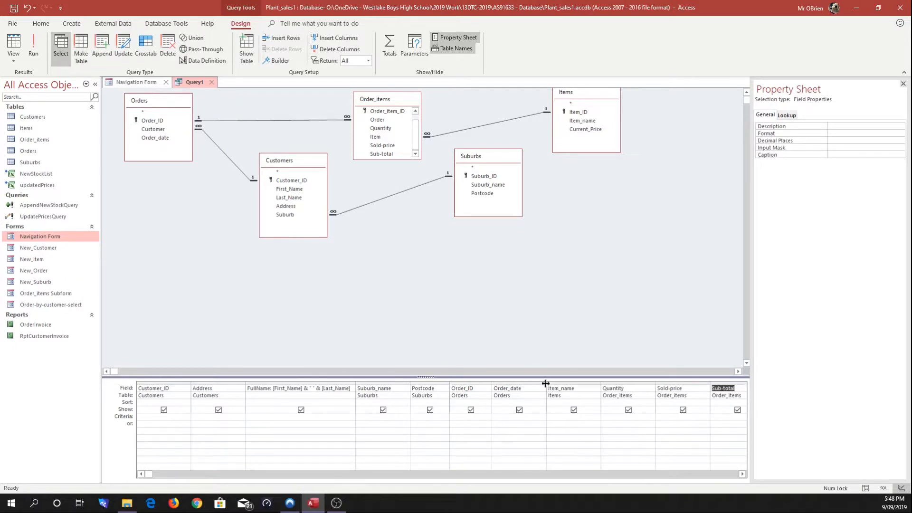
left_click_drag(589, 384, 618, 384)
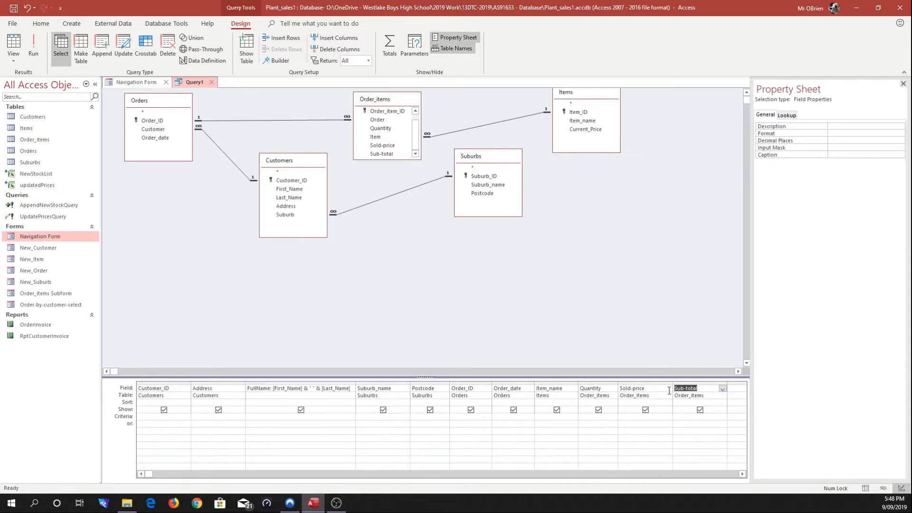
left_click(548, 475)
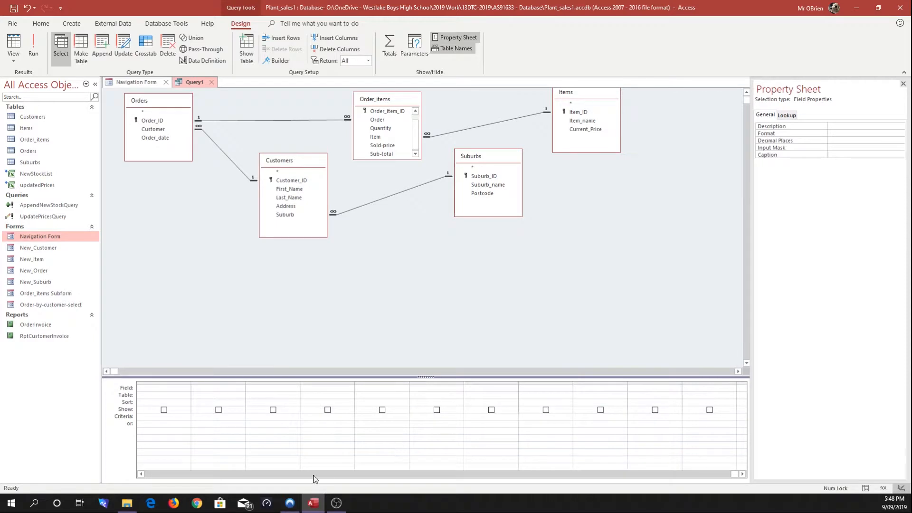
left_click(184, 475)
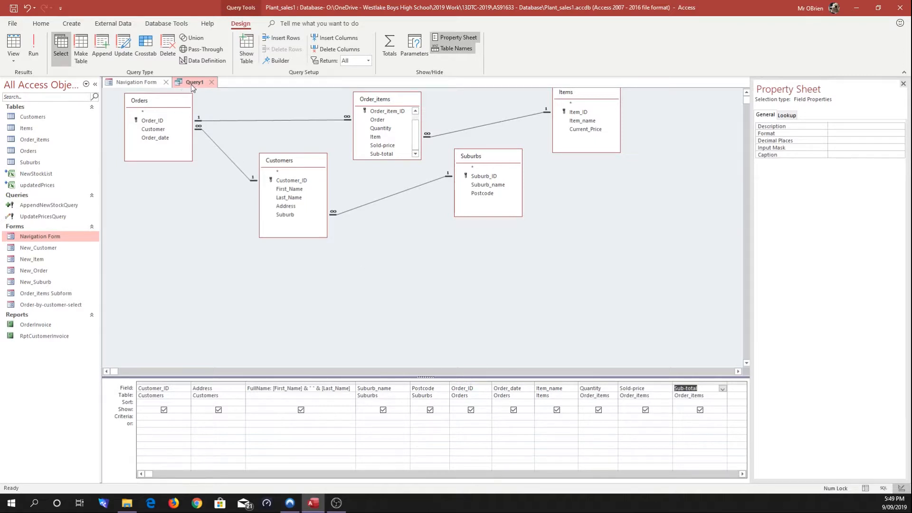
- Widen the query's Order_ID column to make room for a criterion, and check the Order Number field on the New Order form
left_click(142, 84)
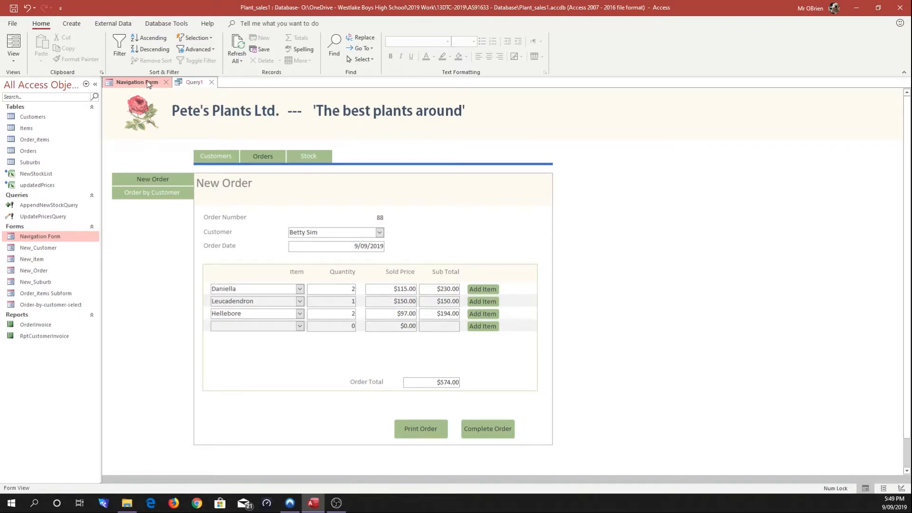
left_click(193, 83)
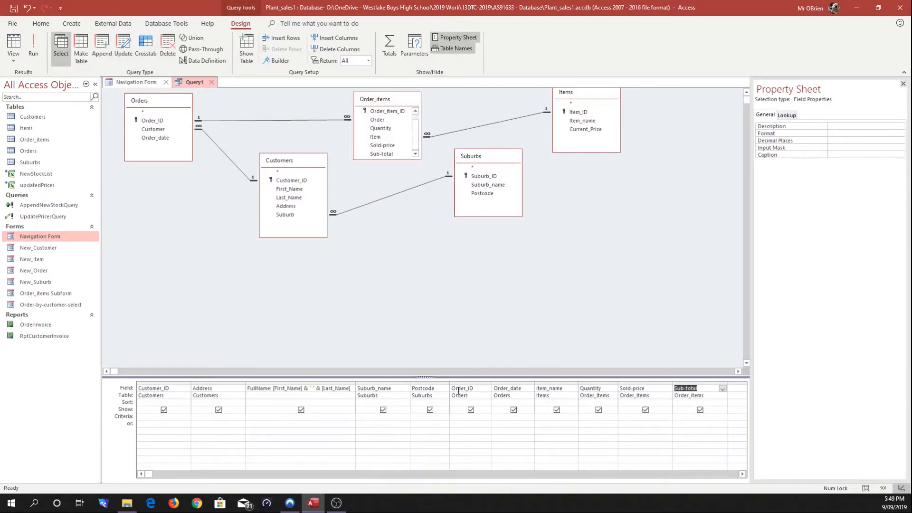
left_click_drag(491, 385, 608, 386)
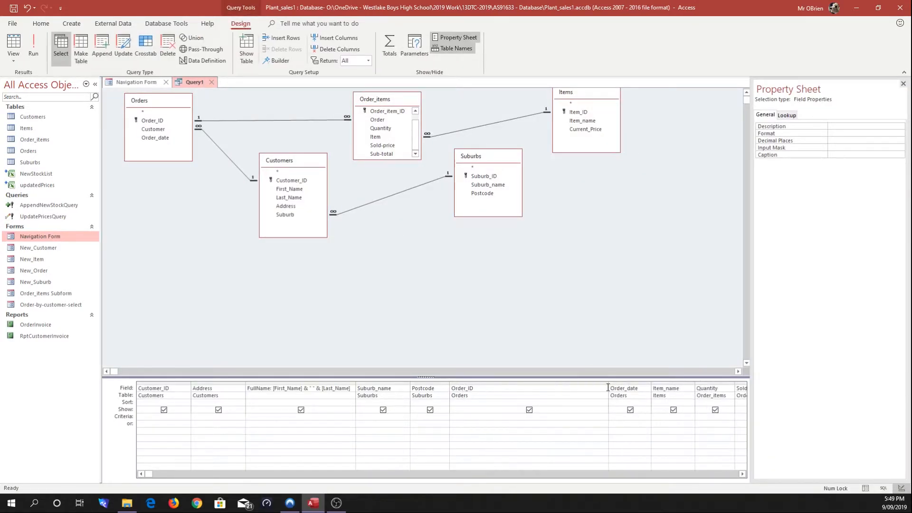
left_click(468, 417)
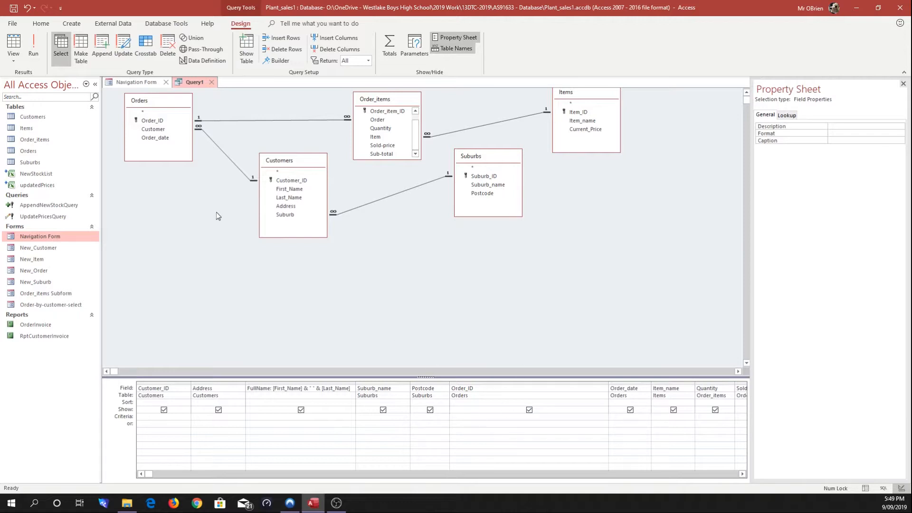
left_click(141, 84)
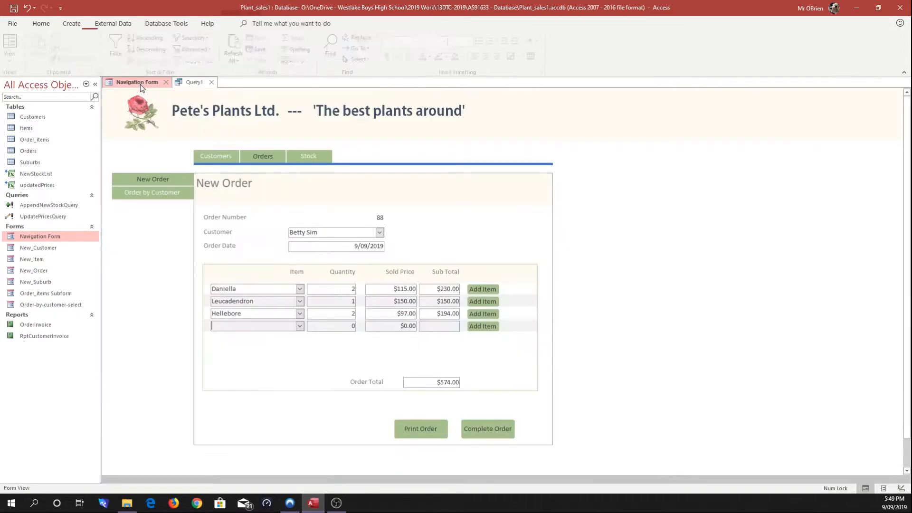
double_click(381, 218)
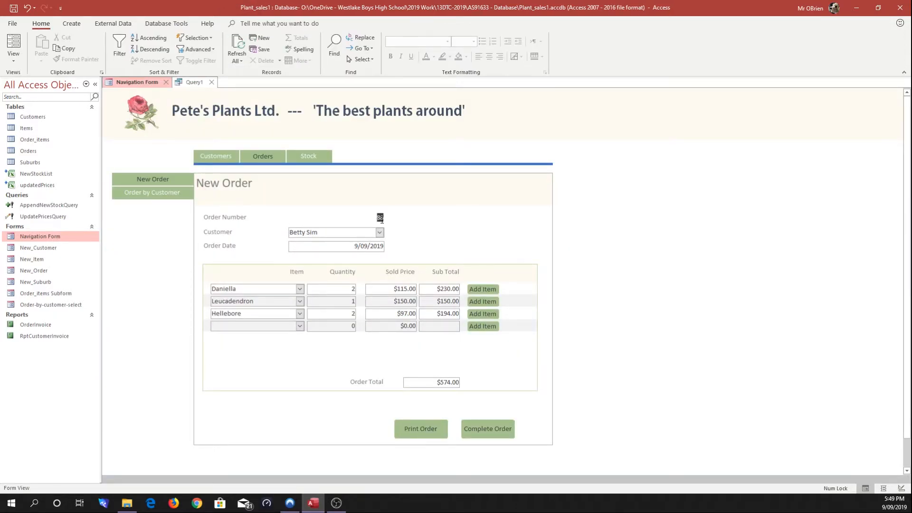
left_click(194, 82)
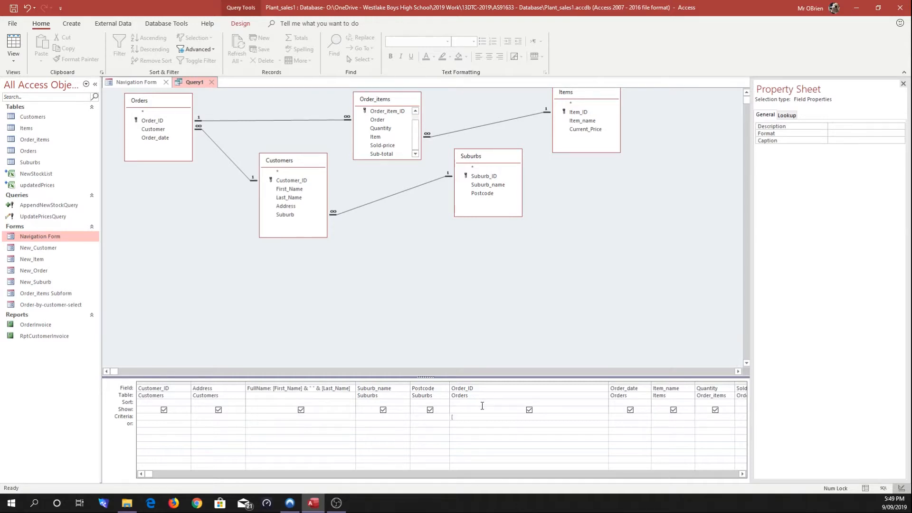
- Start the Order_ID criterion with the reference [Forms]![Navigation Form]![NavigationSubform]
type("F")
double_click(474, 427)
type("!")
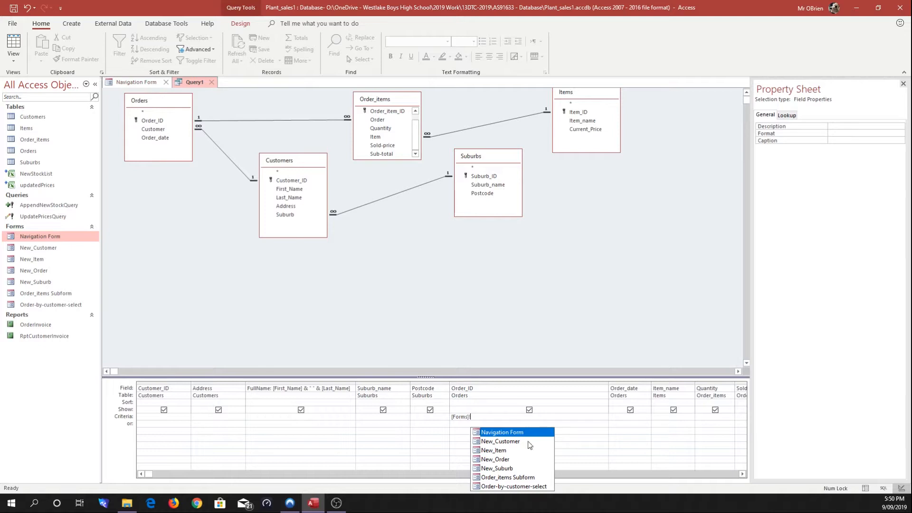
double_click(518, 433)
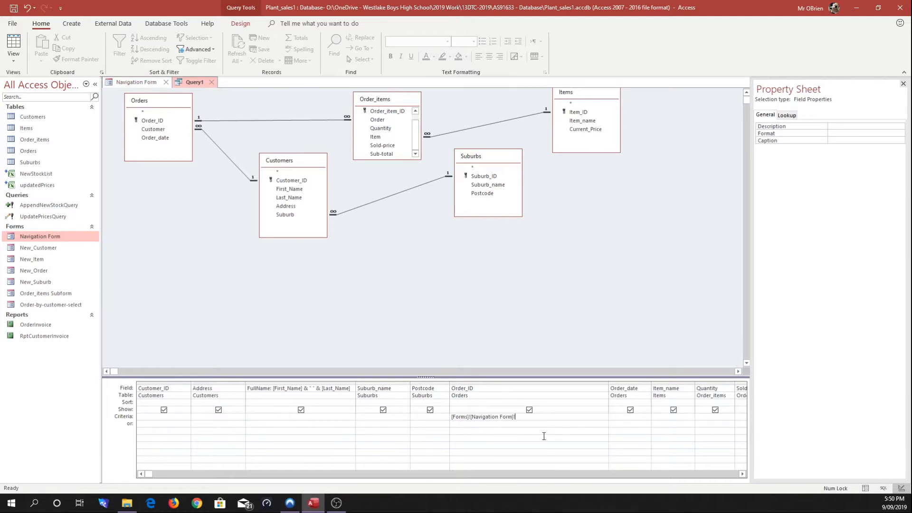
type("!")
left_click_drag(589, 338, 597, 367)
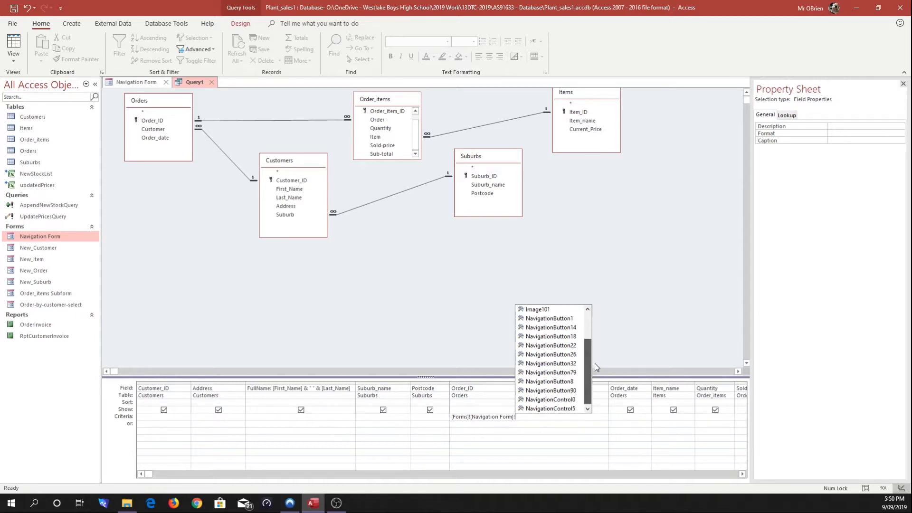
scroll(556, 408, "down", 3)
double_click(554, 408)
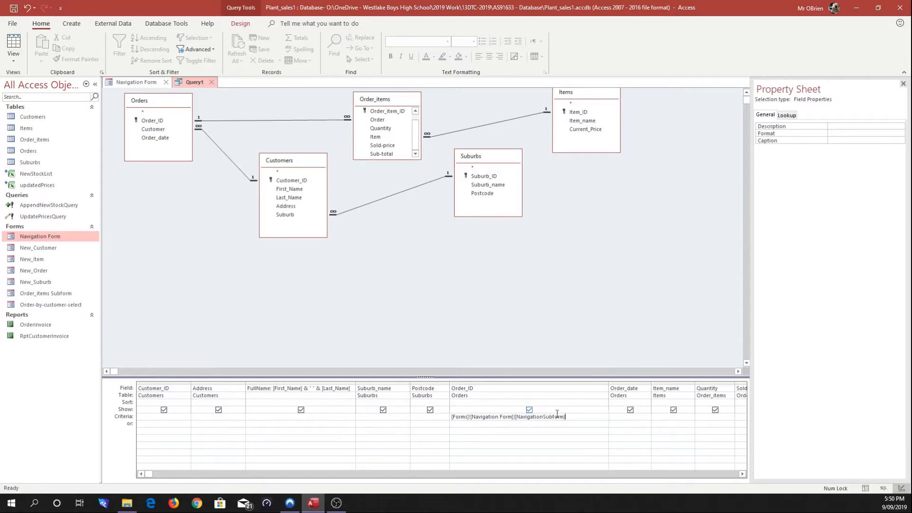
left_click(152, 83)
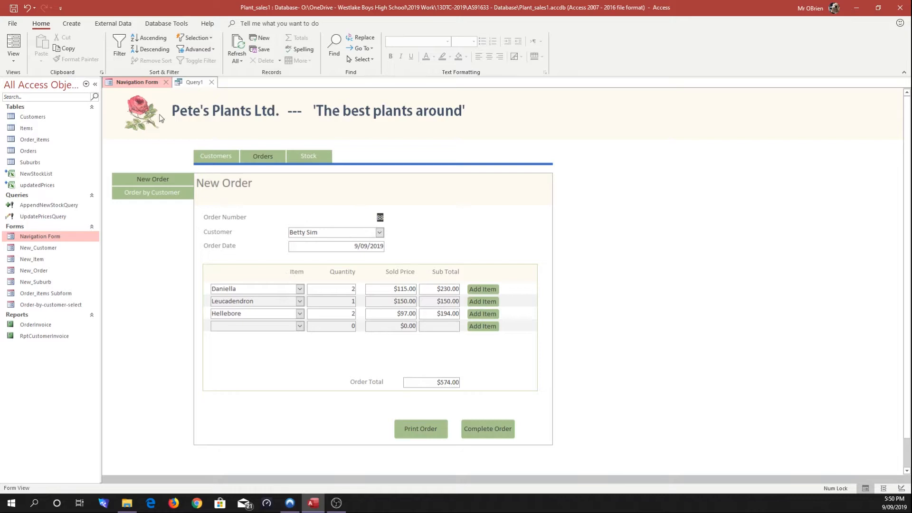
left_click(192, 82)
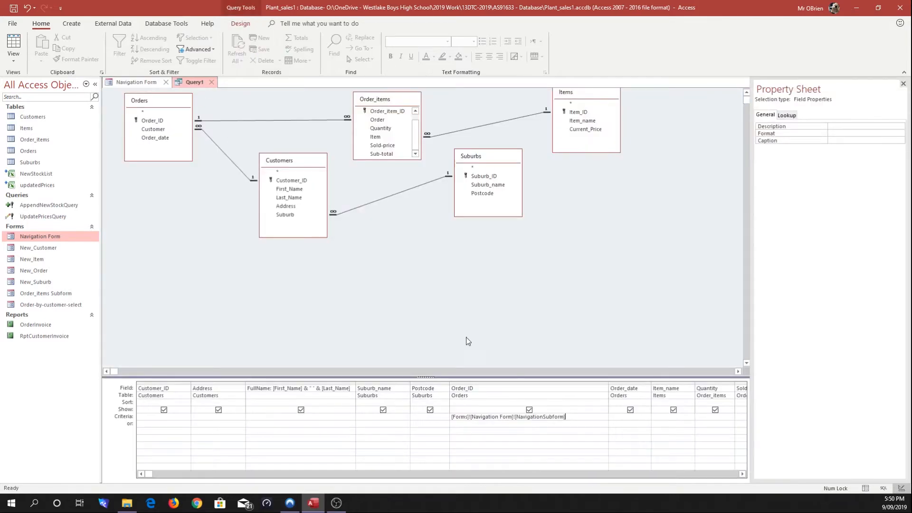
left_click(571, 417)
type("!")
key("BackSpace")
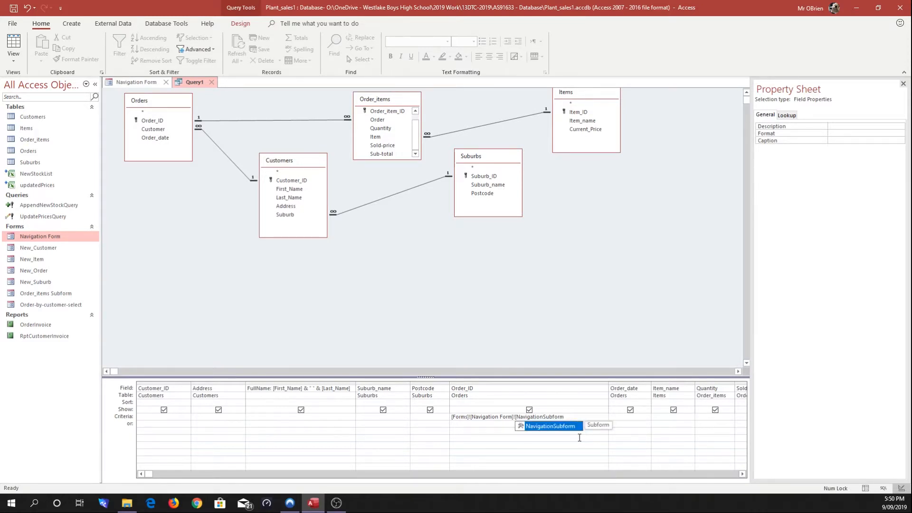
type(".")
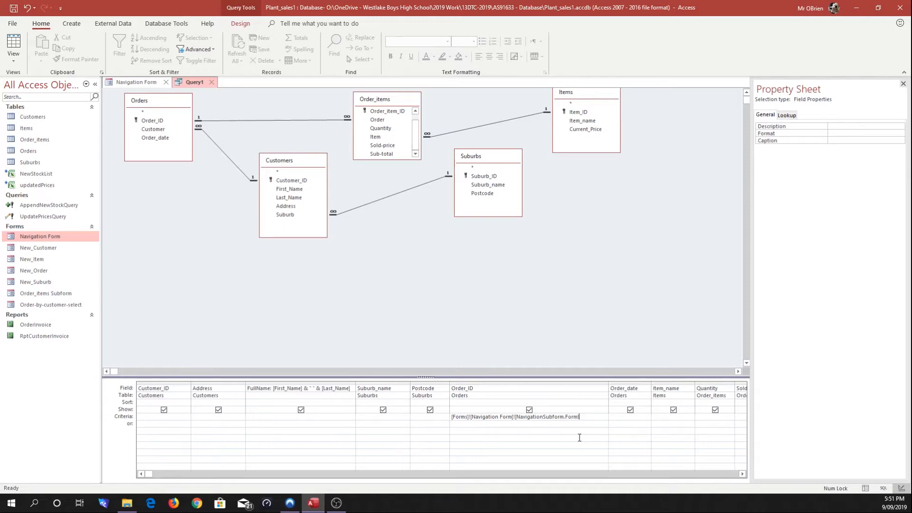
key("BackSpace")
key("BackSpace")
key("BackSpace")
key("BackSpace")
key("BackSpace")
key("BackSpace")
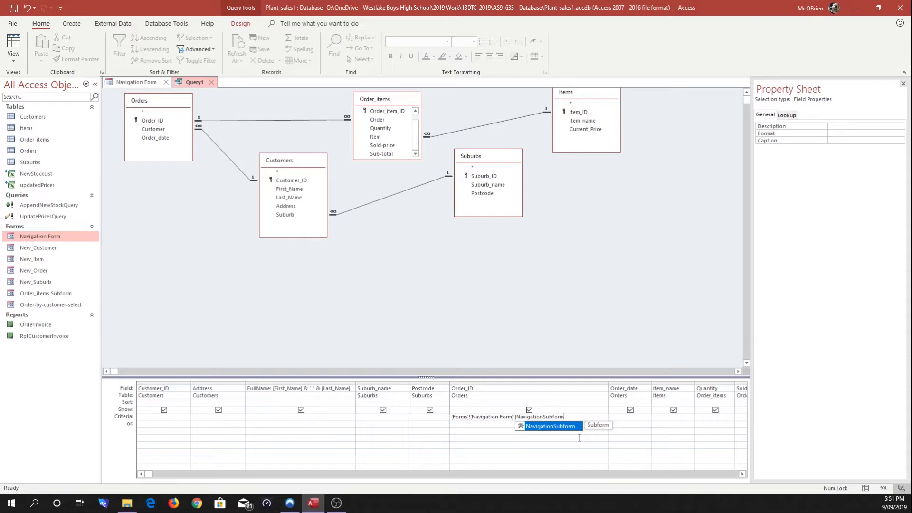
type("]")
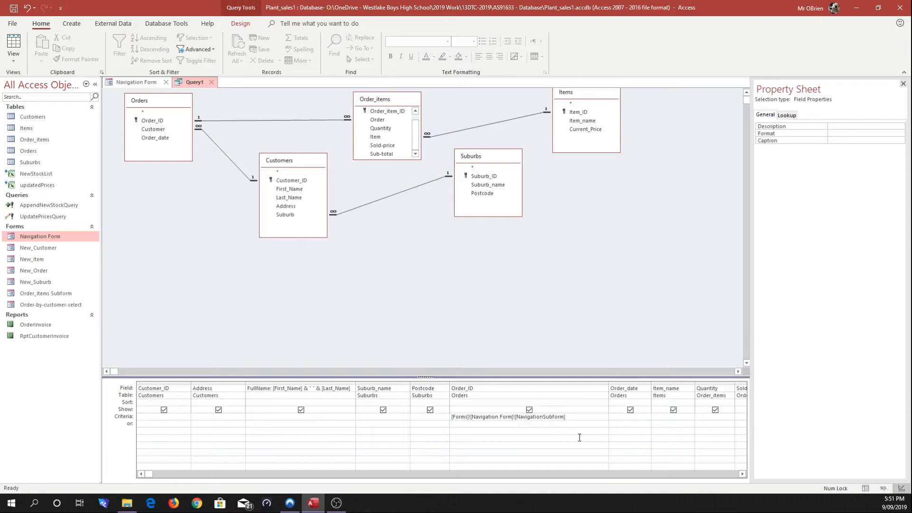
- Extend the Order_ID criterion to [Forms]![Navigation Form]![NavigationSubform].[Form]![Order_ID] and widen its column to fit the expression
type(".")
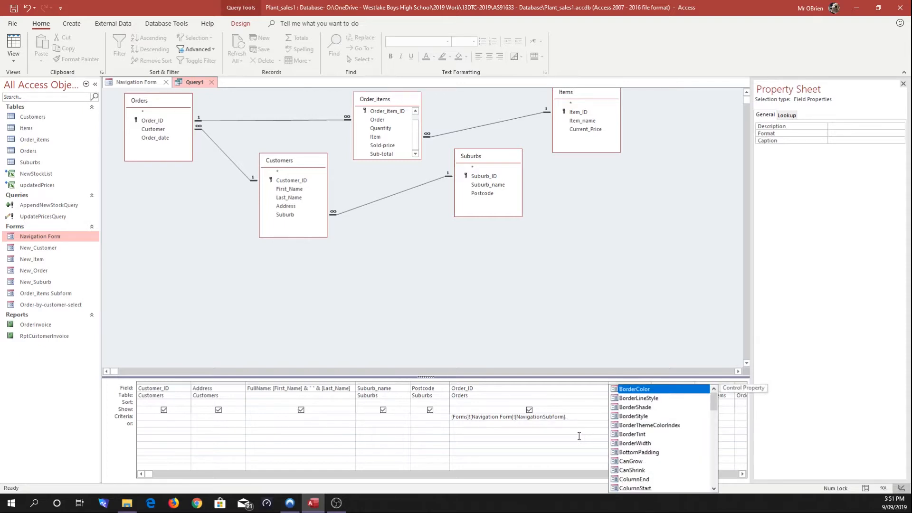
scroll(637, 427, "down", 5)
left_click(630, 408)
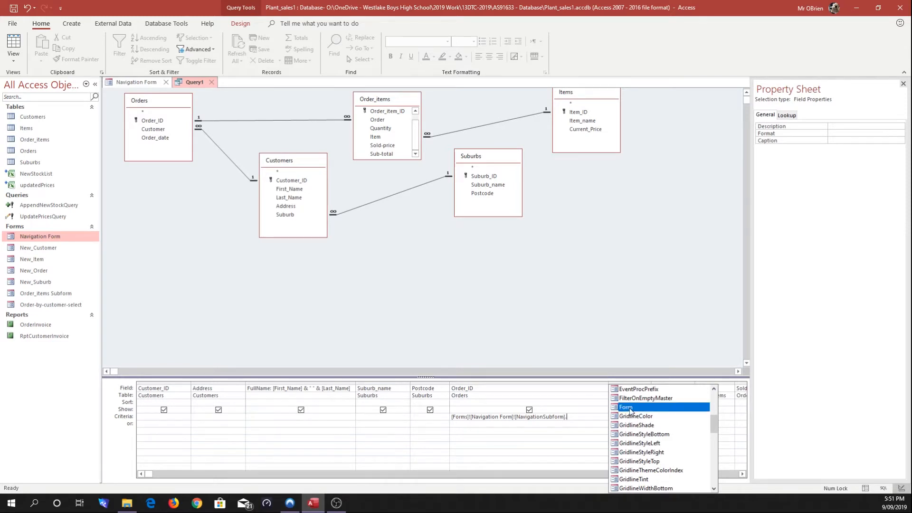
double_click(630, 409)
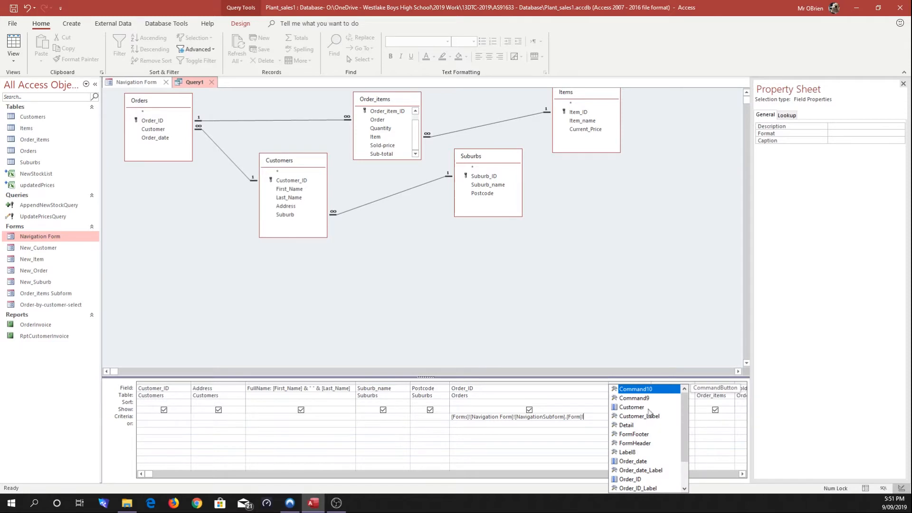
scroll(629, 419, "down", 2)
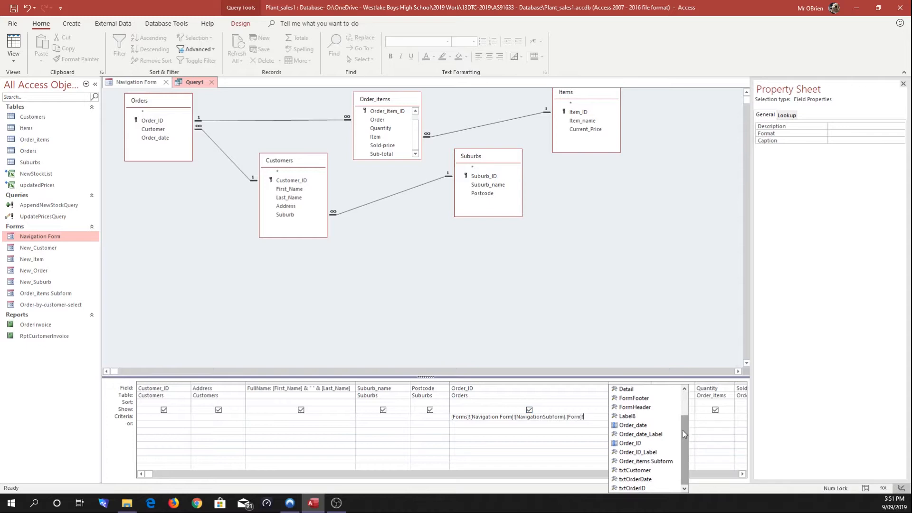
double_click(634, 443)
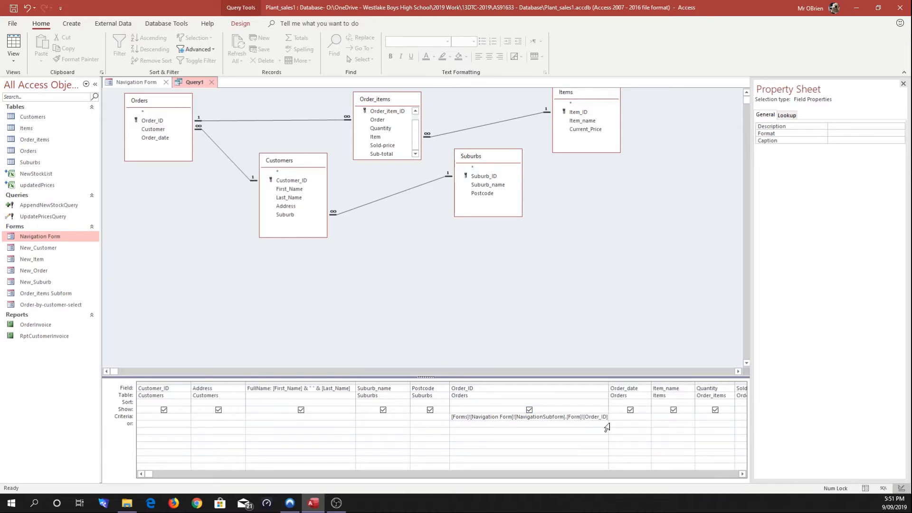
left_click_drag(608, 383, 629, 385)
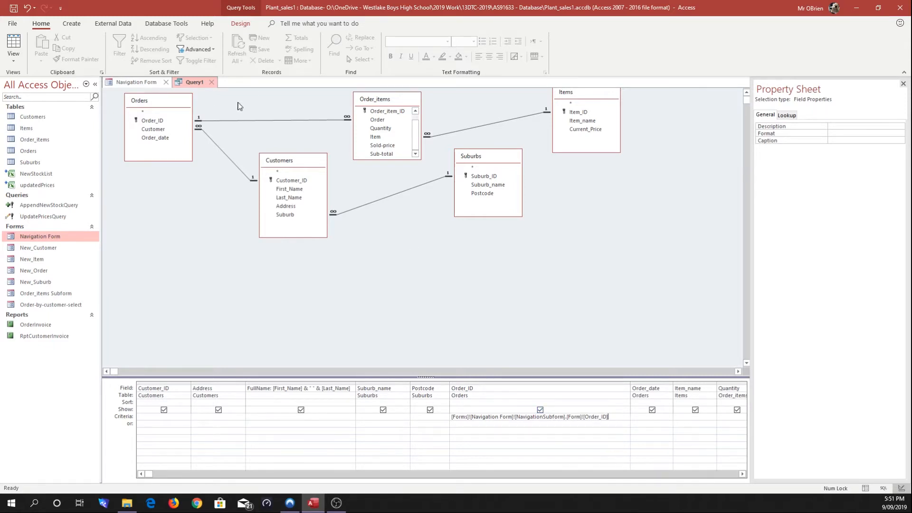
- Run the query and compare its records with the order on the New Order form
left_click(233, 25)
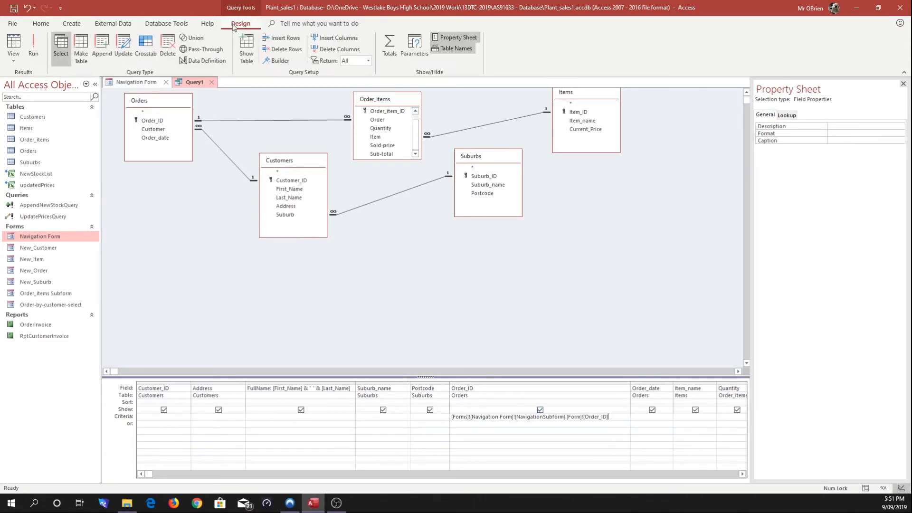
left_click(38, 36)
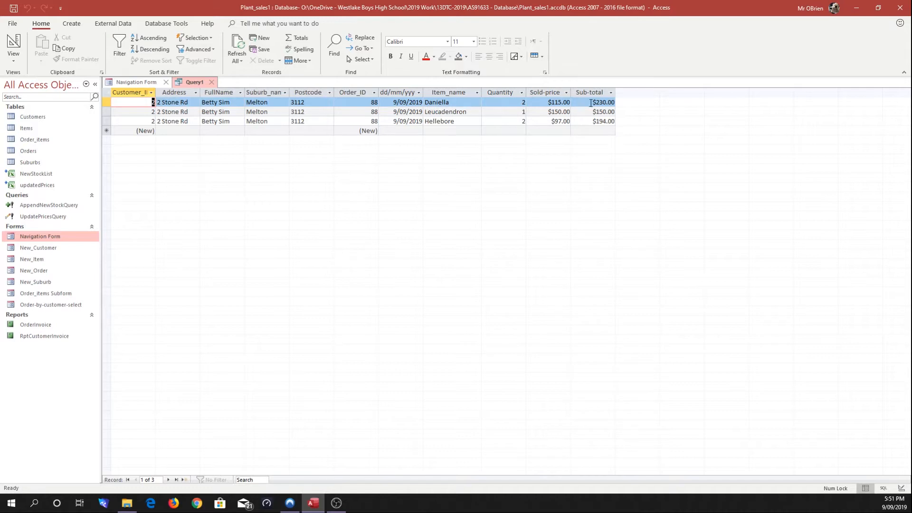
left_click(154, 82)
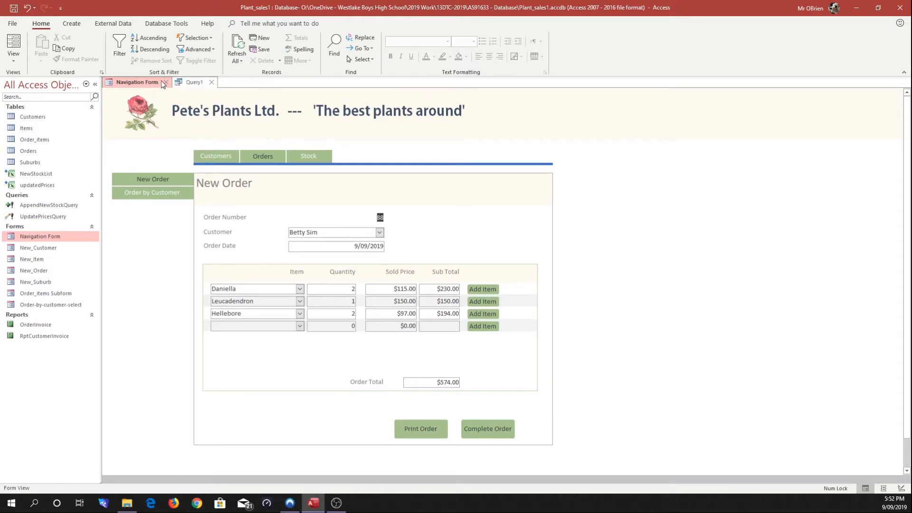
- Cross-check the query's order number, date, items, quantities and prices against the New Order form
left_click(193, 82)
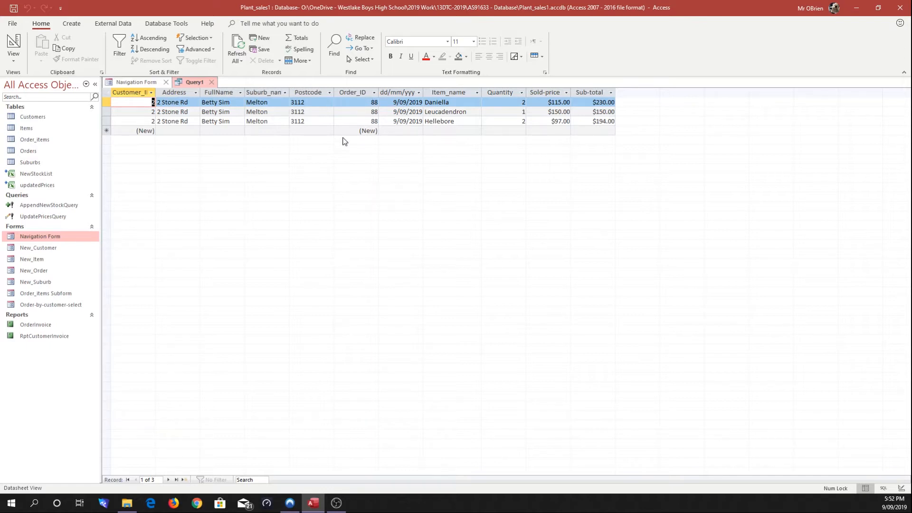
left_click(153, 84)
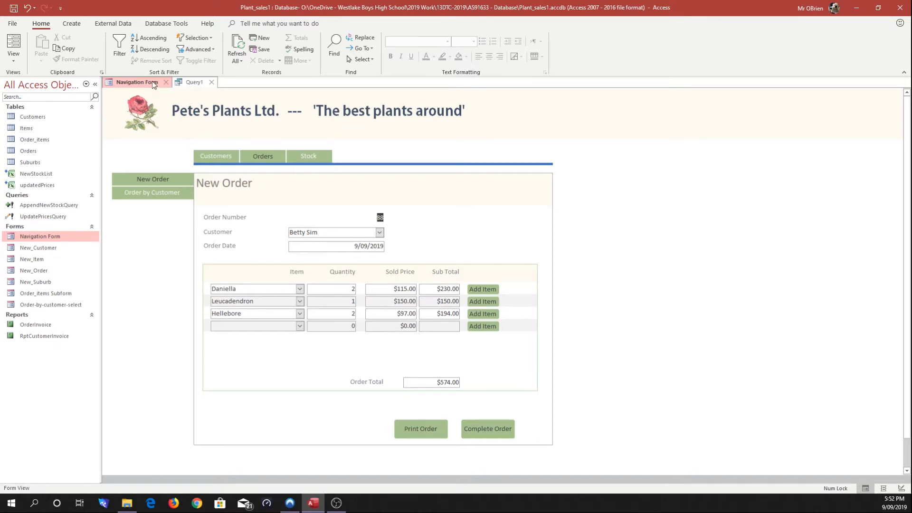
left_click(193, 82)
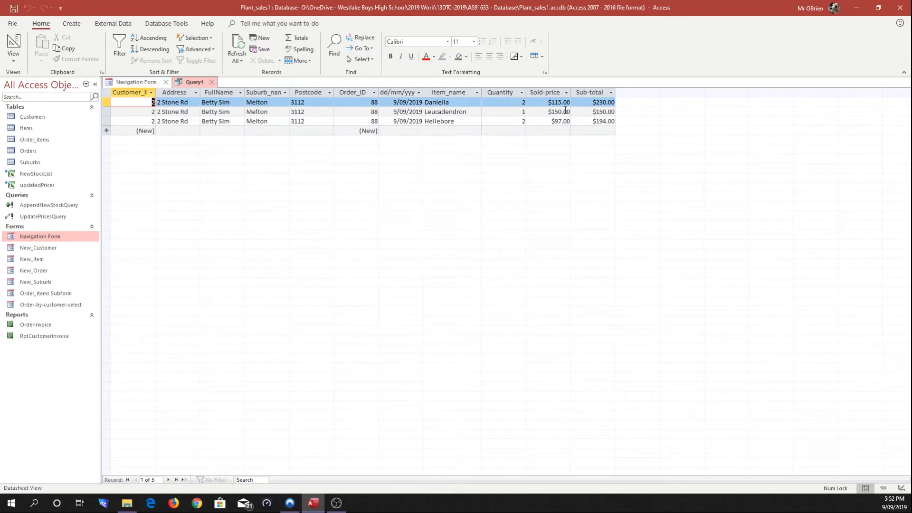
left_click(157, 83)
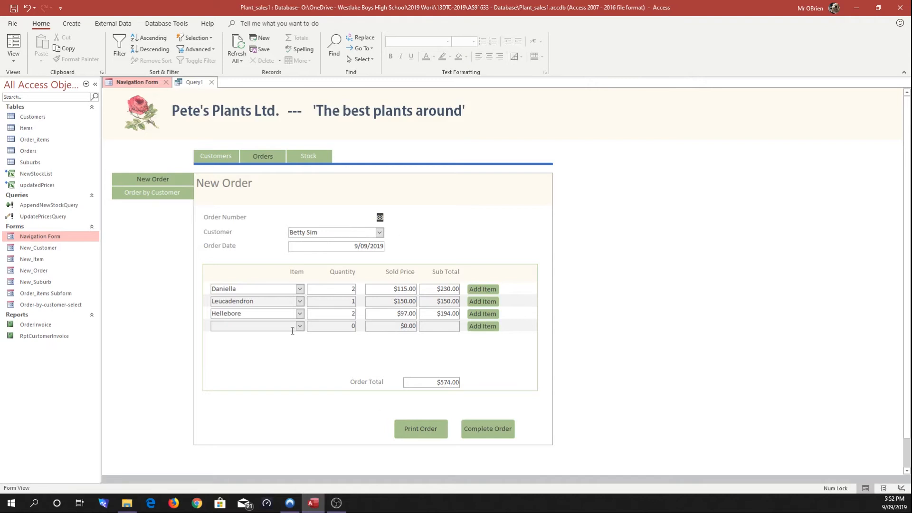
left_click(194, 83)
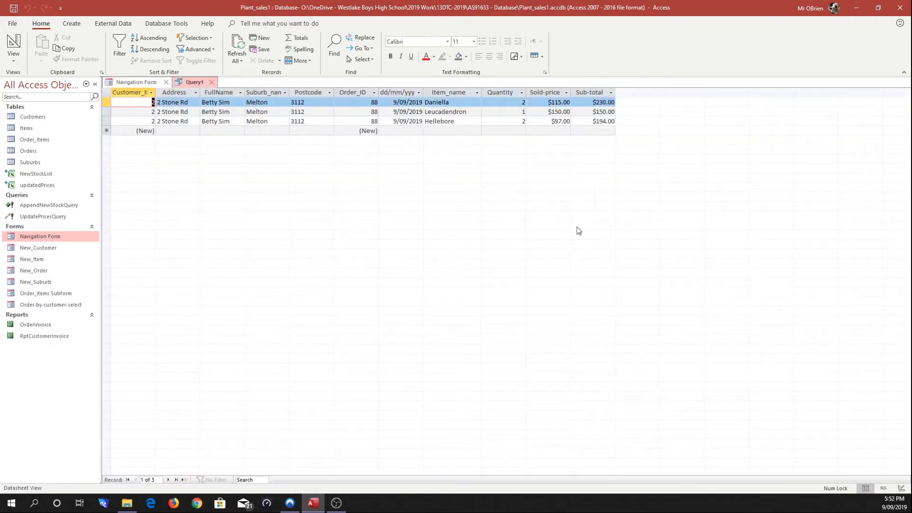
- Close the query and save it as OrderInvoiceQuery
left_click(211, 82)
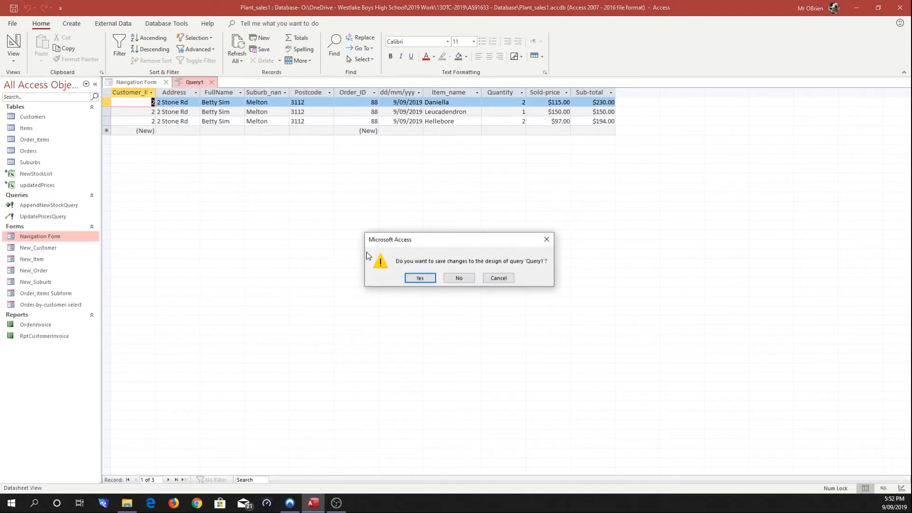
left_click(433, 279)
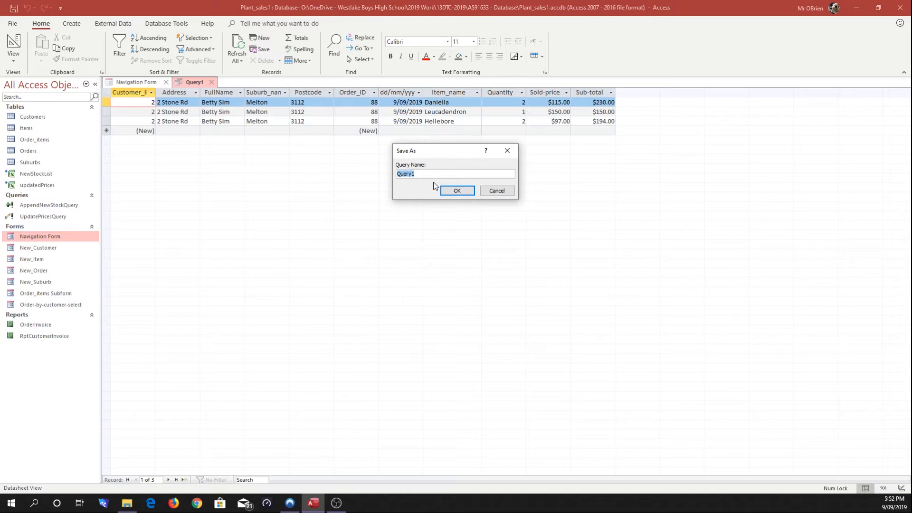
type("OrderInvoiceQu")
left_click(457, 191)
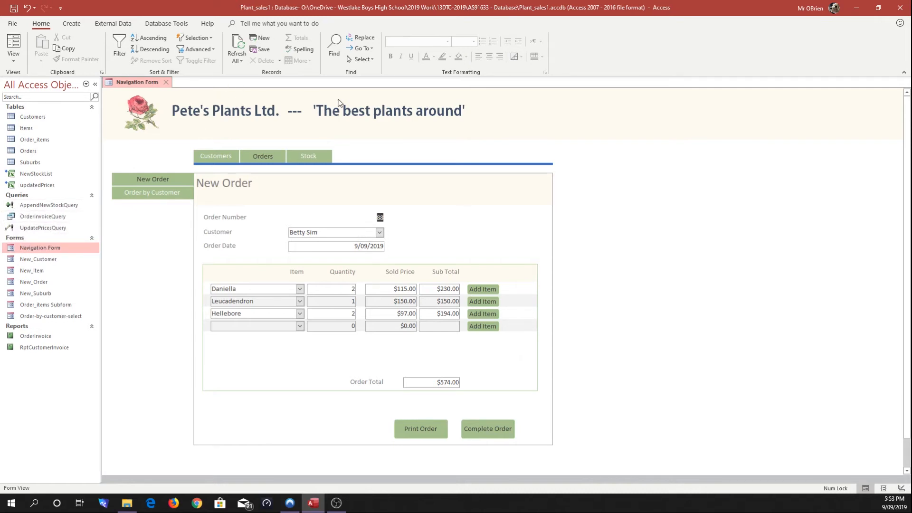
- Run the saved OrderInvoiceQuery and compare its rows with the order on the New Order form
double_click(49, 217)
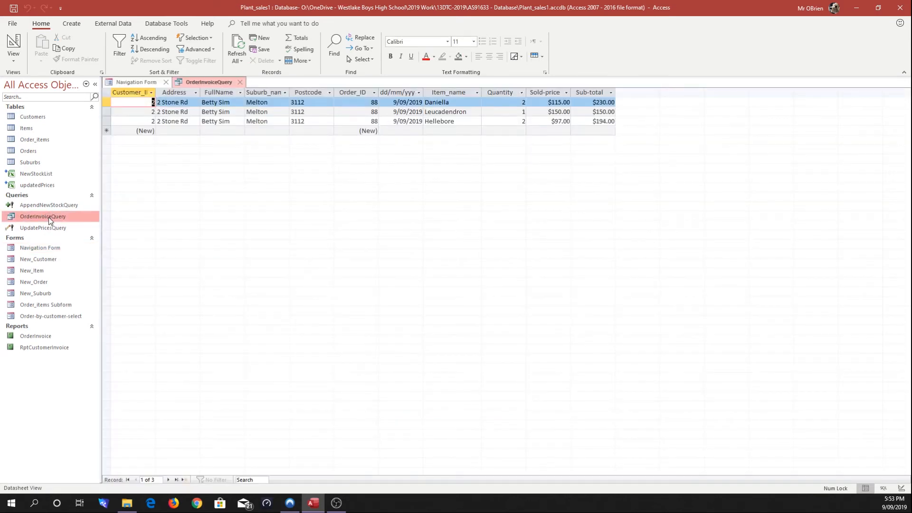
left_click(130, 82)
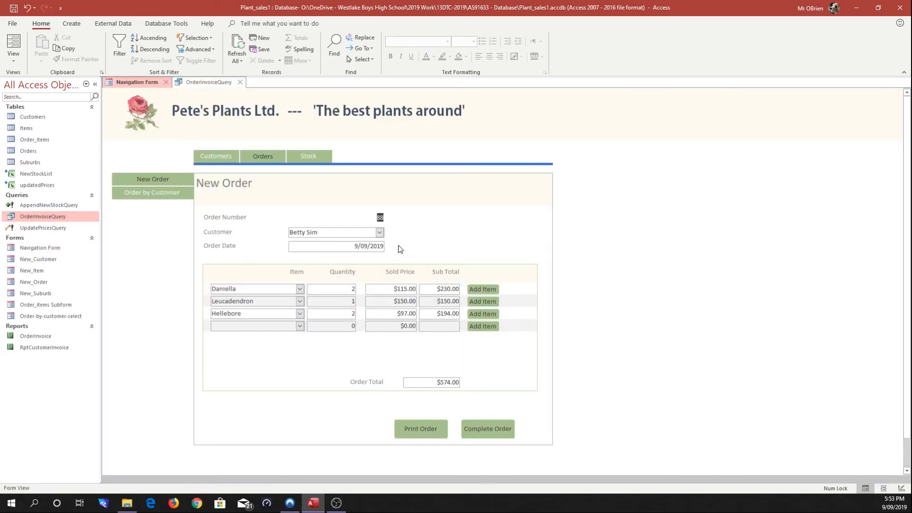
left_click(205, 83)
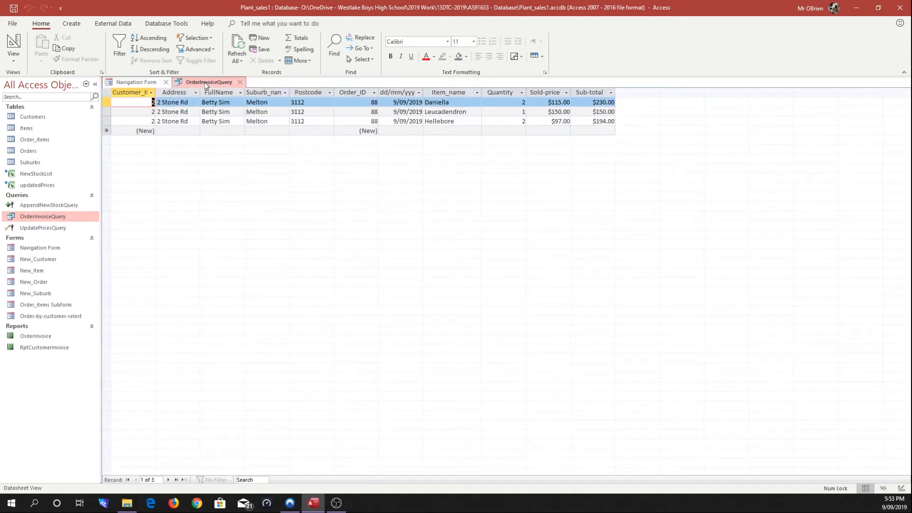
left_click(142, 83)
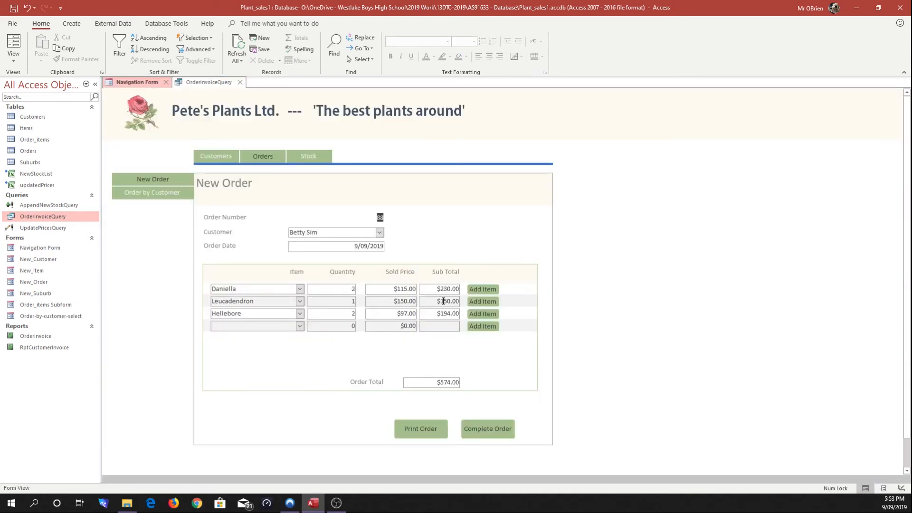
left_click(227, 83)
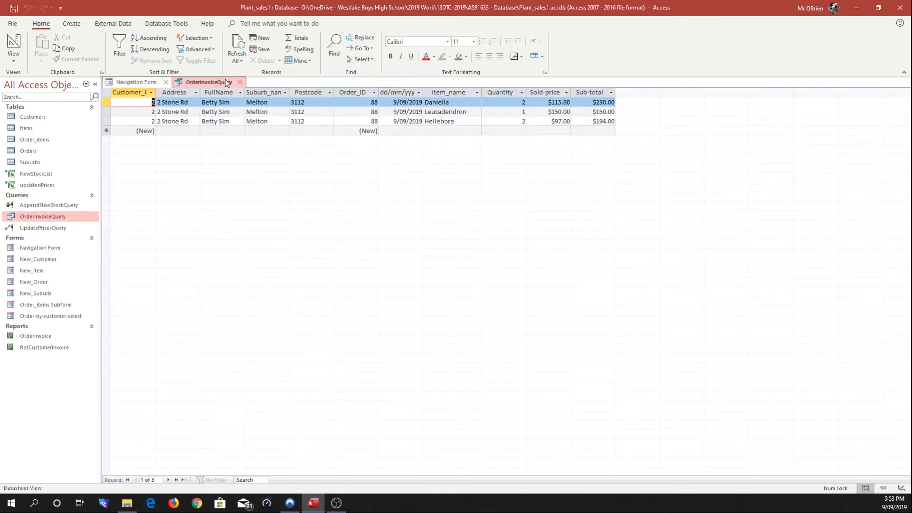
- Show the New Customer page in the navigation form and rerun OrderInvoiceQuery to test it without an open order
left_click(147, 82)
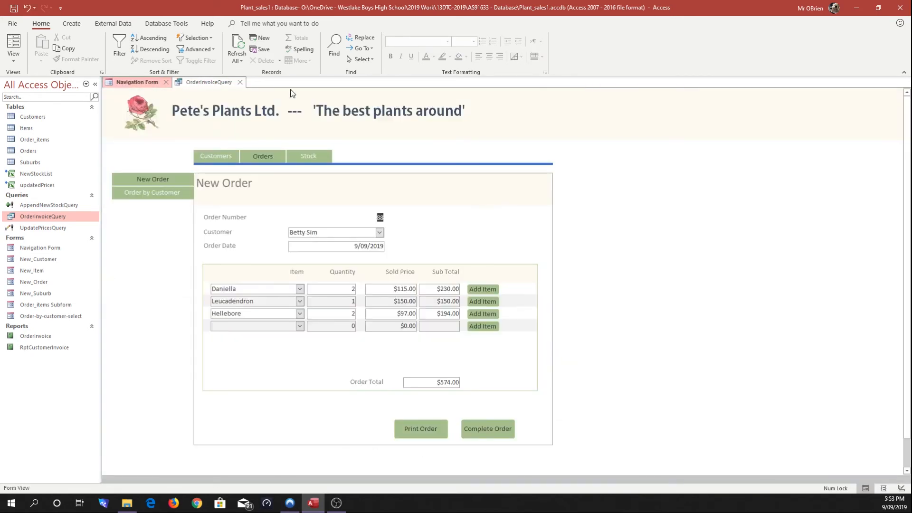
left_click(220, 155)
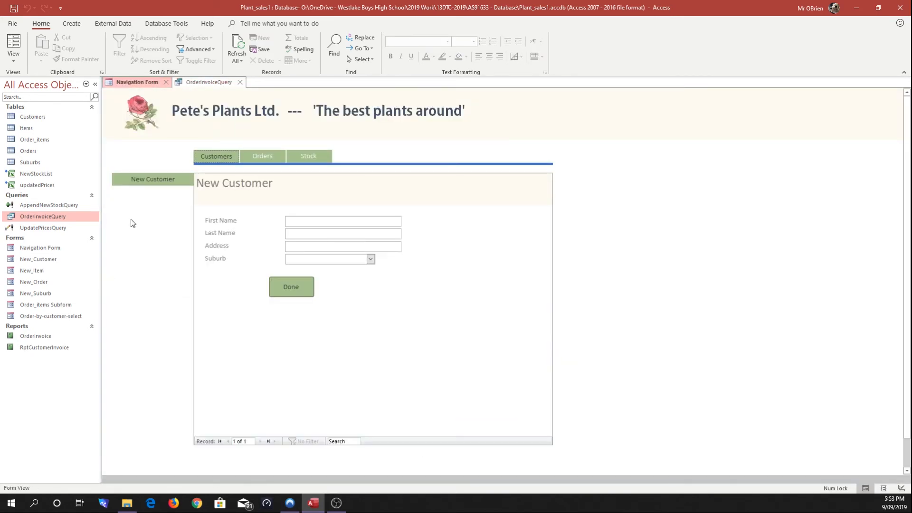
left_click(239, 83)
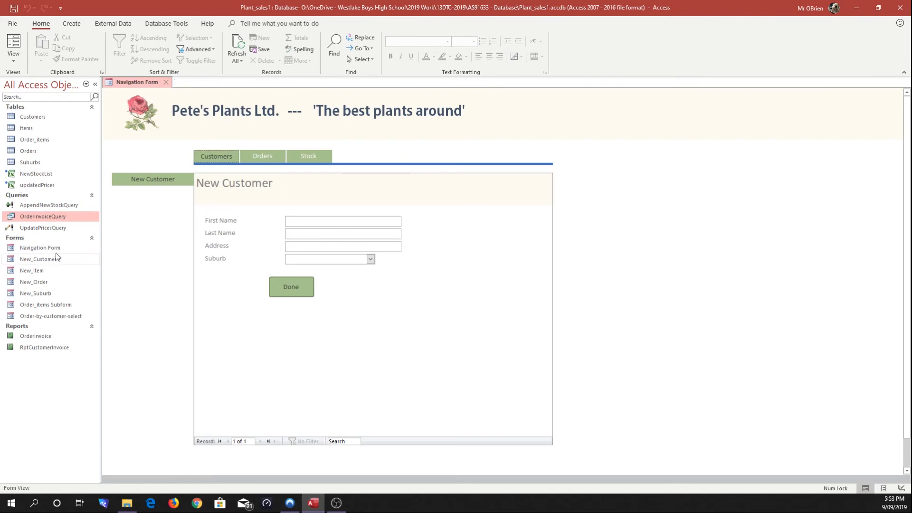
double_click(50, 220)
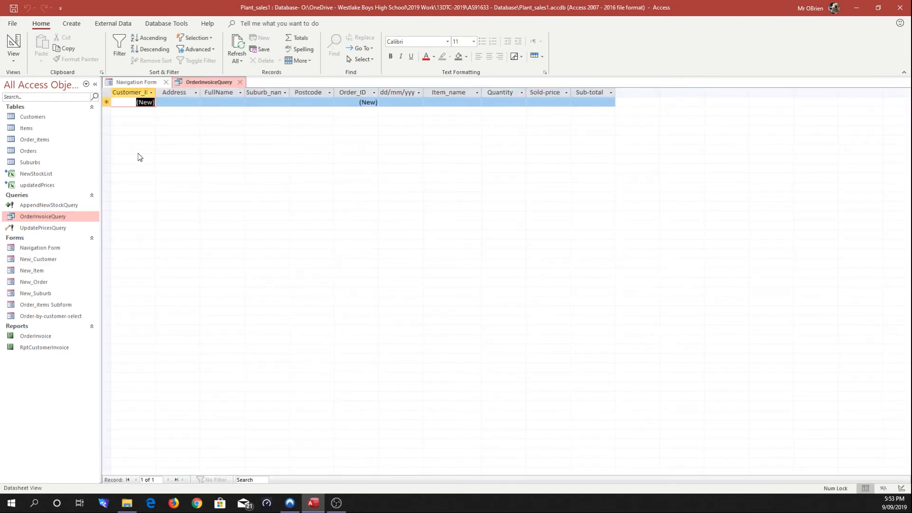
- Return to the New Order page of the navigation form and select the customer for a new order
left_click(157, 83)
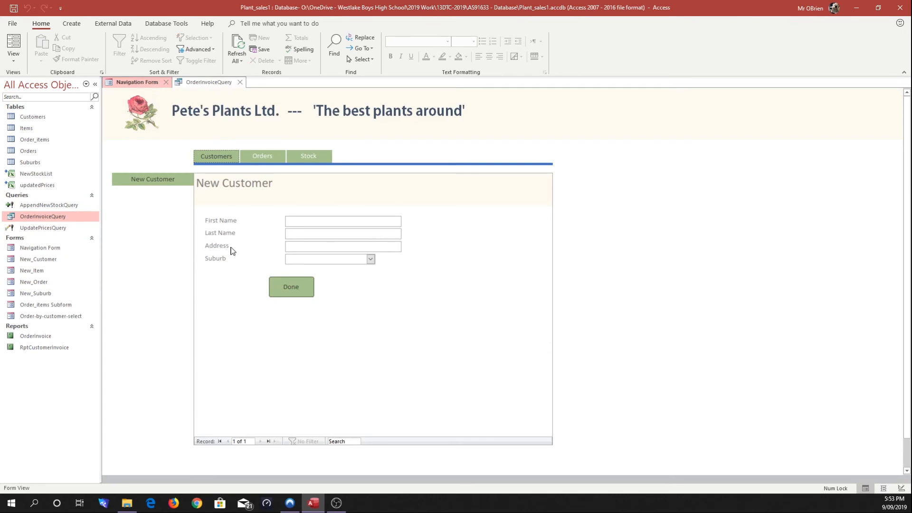
left_click(259, 157)
left_click(380, 233)
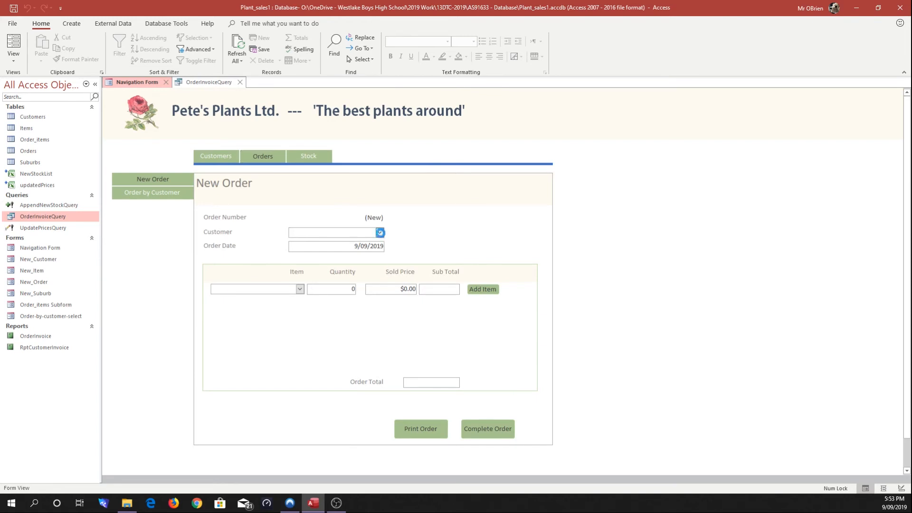
left_click(355, 258)
- Add the item Hibiscus with a quantity of 3 to the new order
left_click(301, 289)
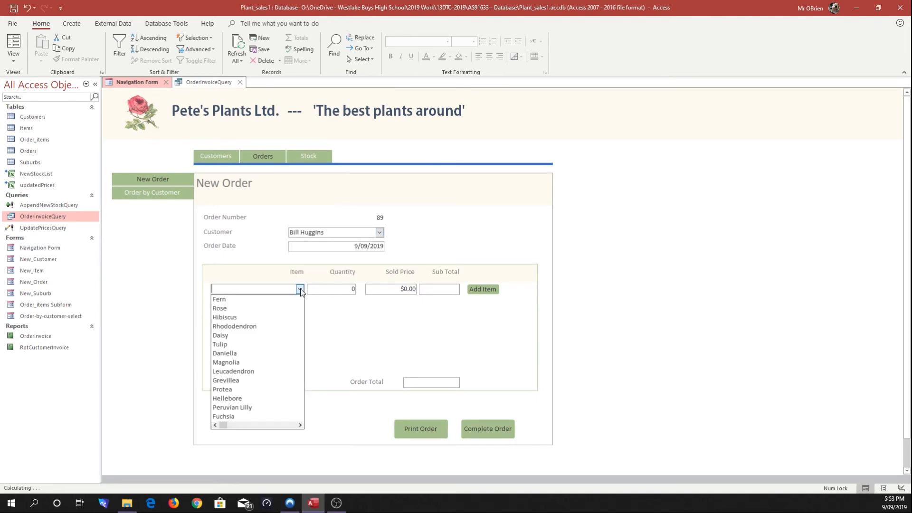
left_click(238, 315)
left_click(479, 290)
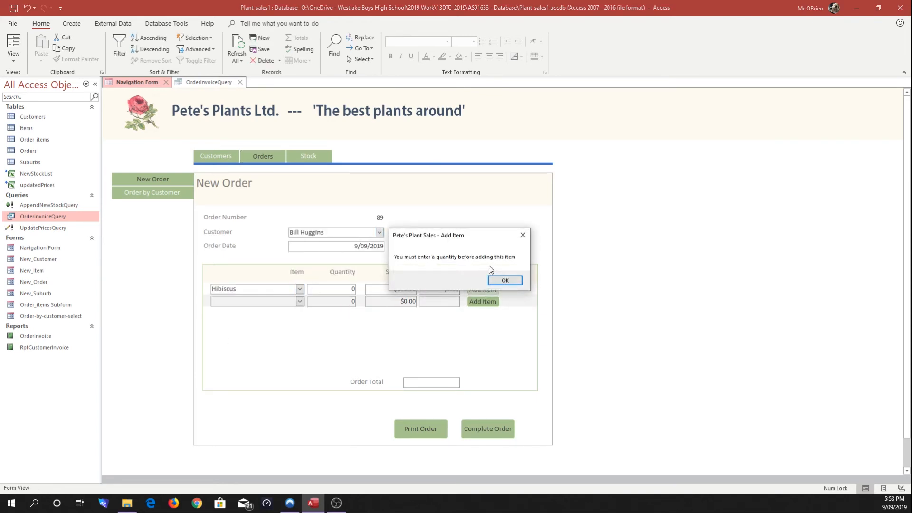
left_click(505, 280)
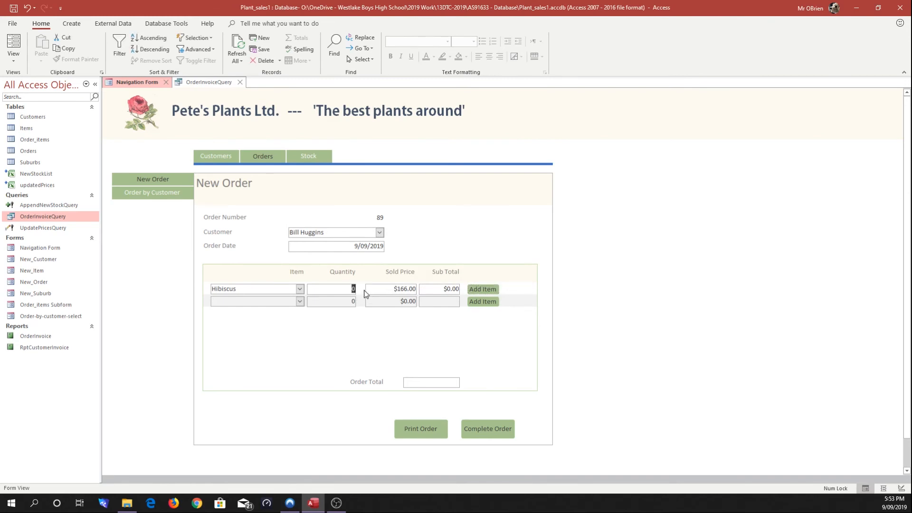
type("3")
left_click(478, 290)
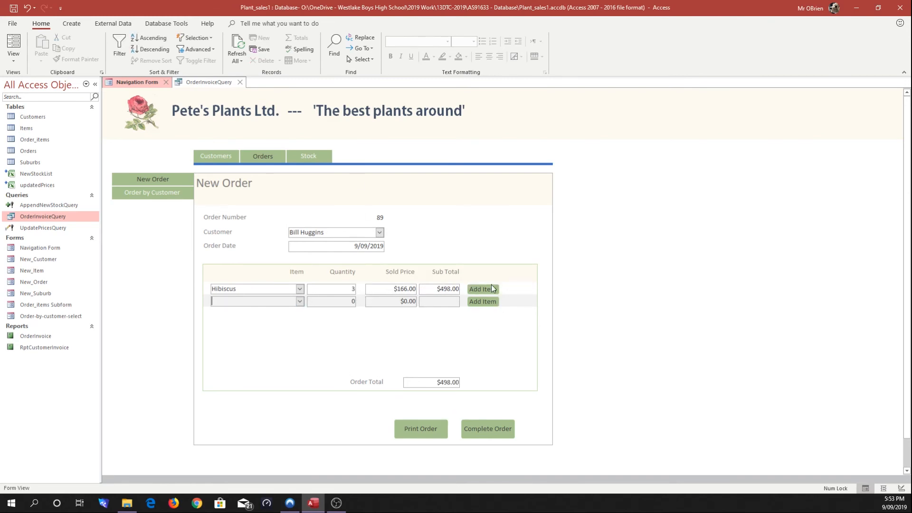
- Close and rerun OrderInvoiceQuery, and compare its record with the new Hibiscus order on the form
left_click(197, 85)
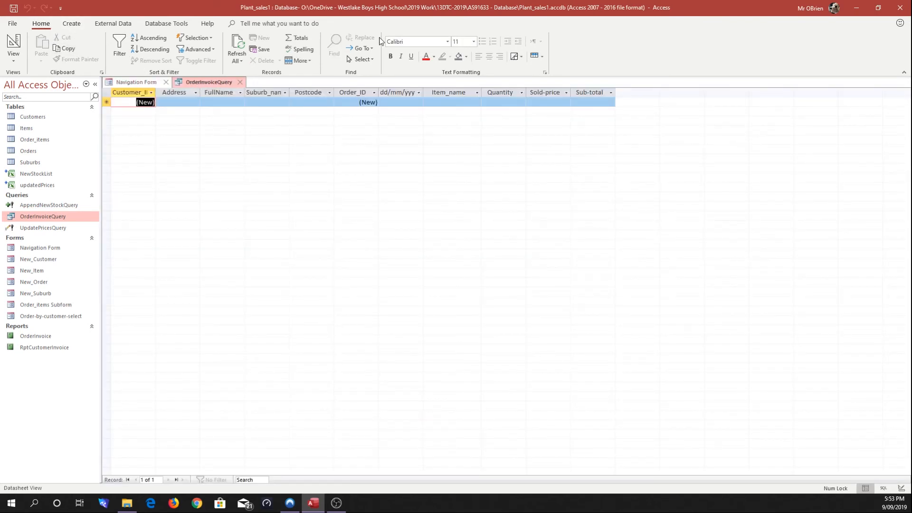
left_click(240, 83)
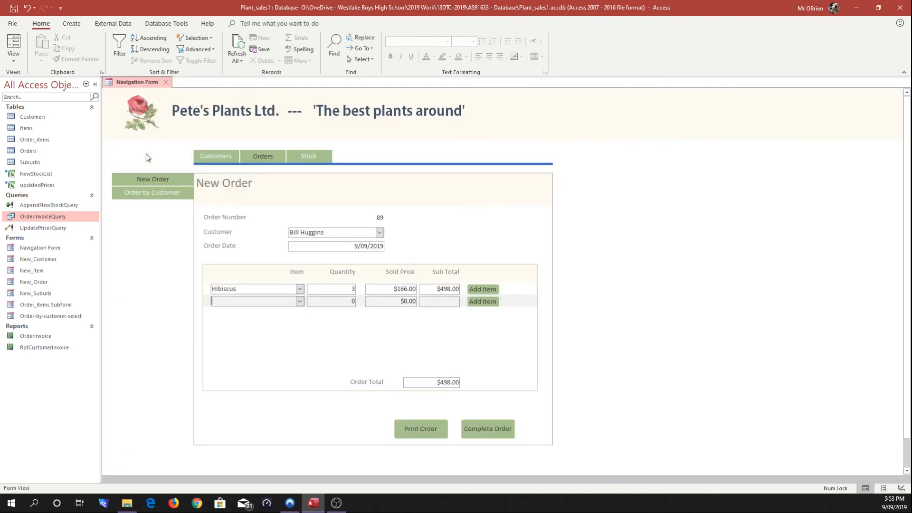
double_click(48, 216)
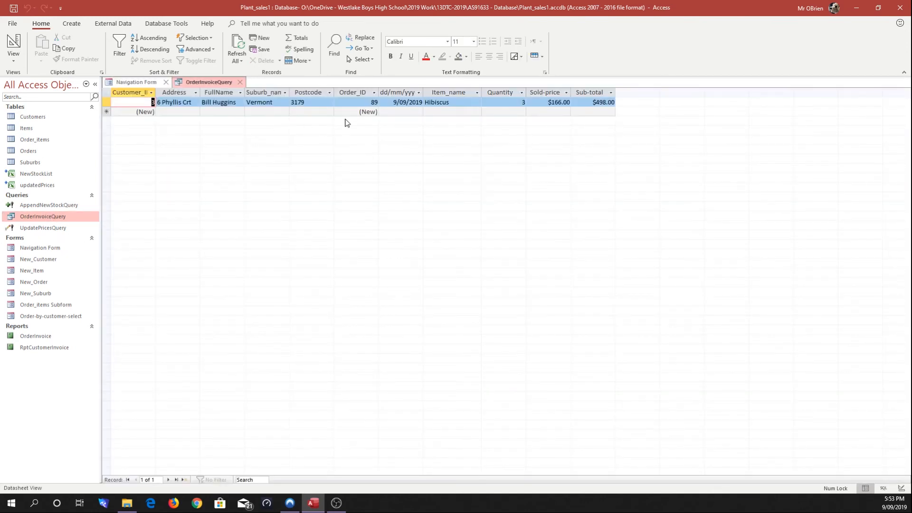
left_click(139, 82)
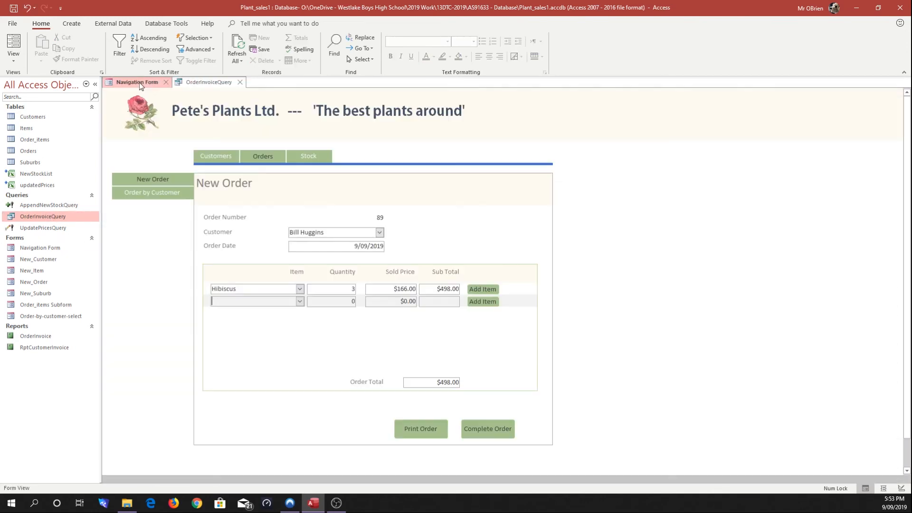
left_click(200, 85)
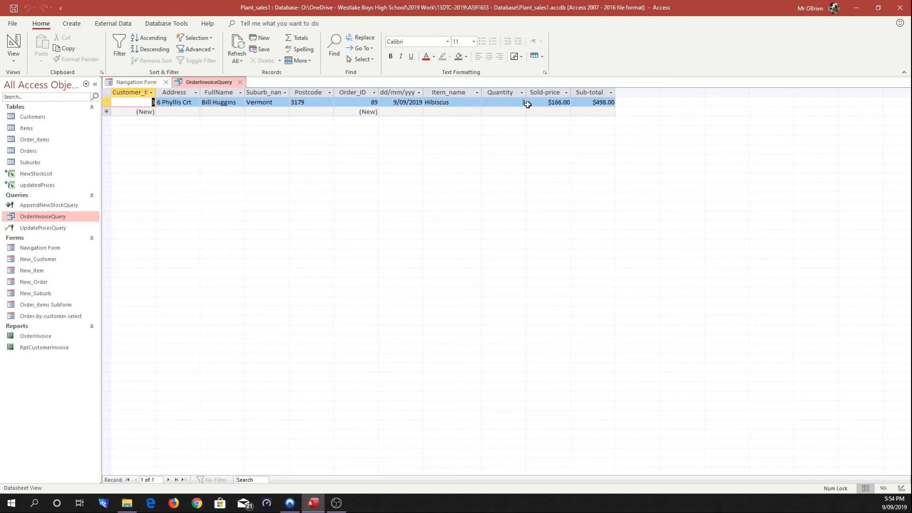
left_click(142, 83)
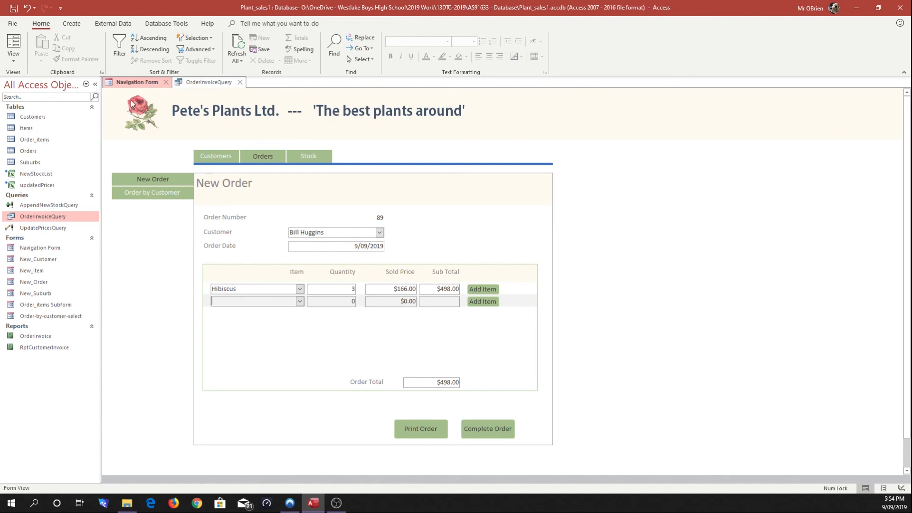
left_click(193, 84)
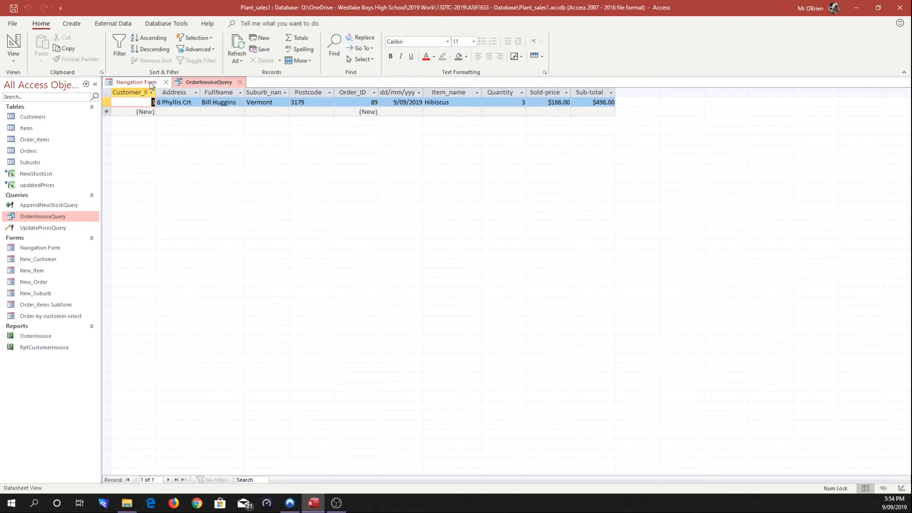